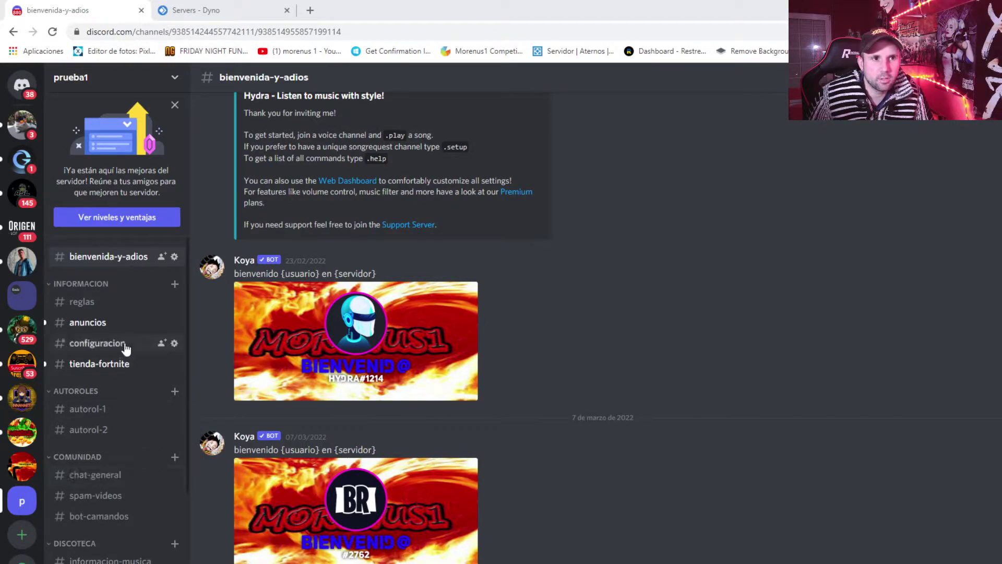
Switch to the Dyno site, choose the prueba1 server for the bot and continue to its permission list.
click(205, 7)
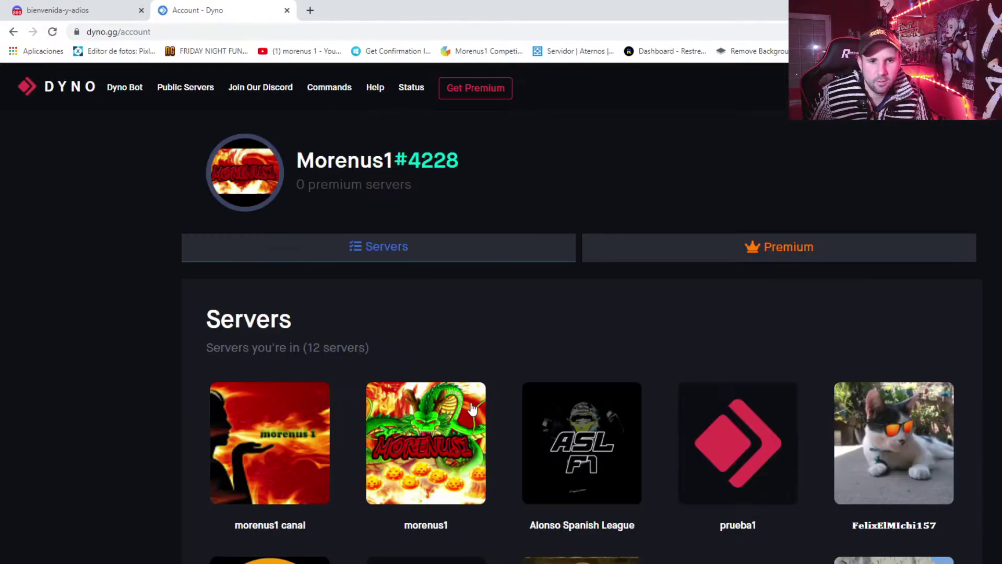
scroll(395, 531, down, 5)
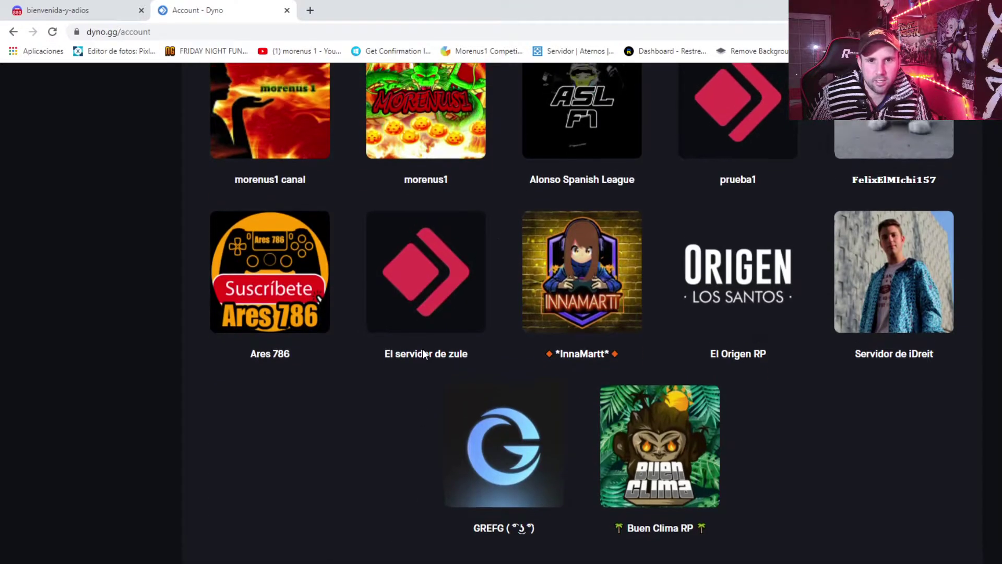
scroll(421, 348, up, 1)
click(718, 237)
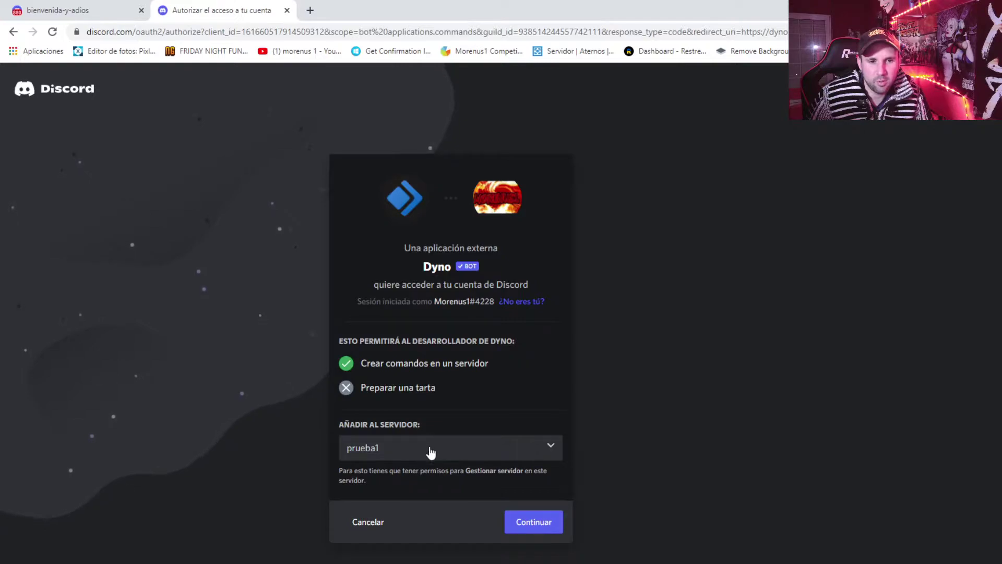
click(534, 522)
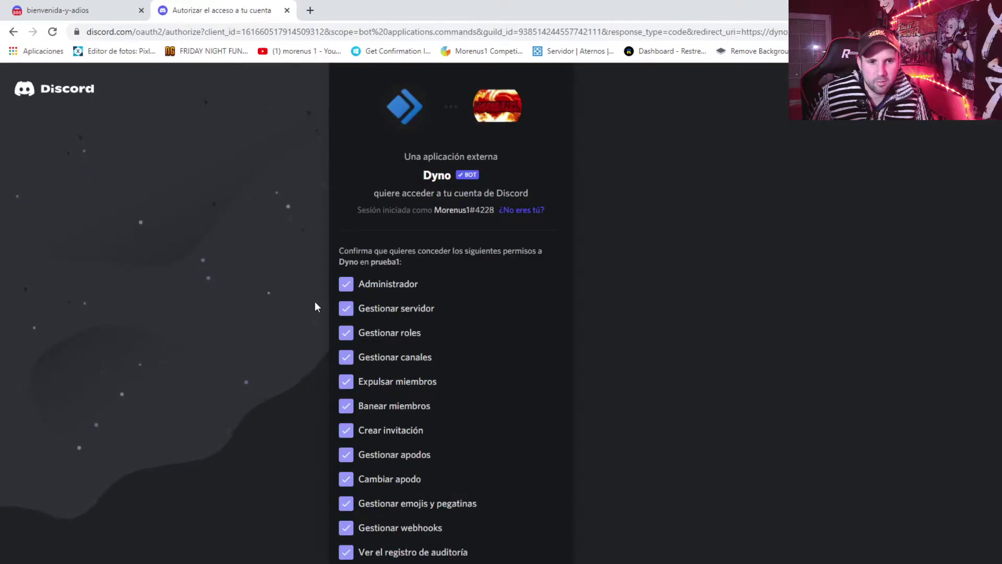
Remove the Administrador permission from Dyno, authorize the bot on prueba1 and complete the human verification.
click(347, 286)
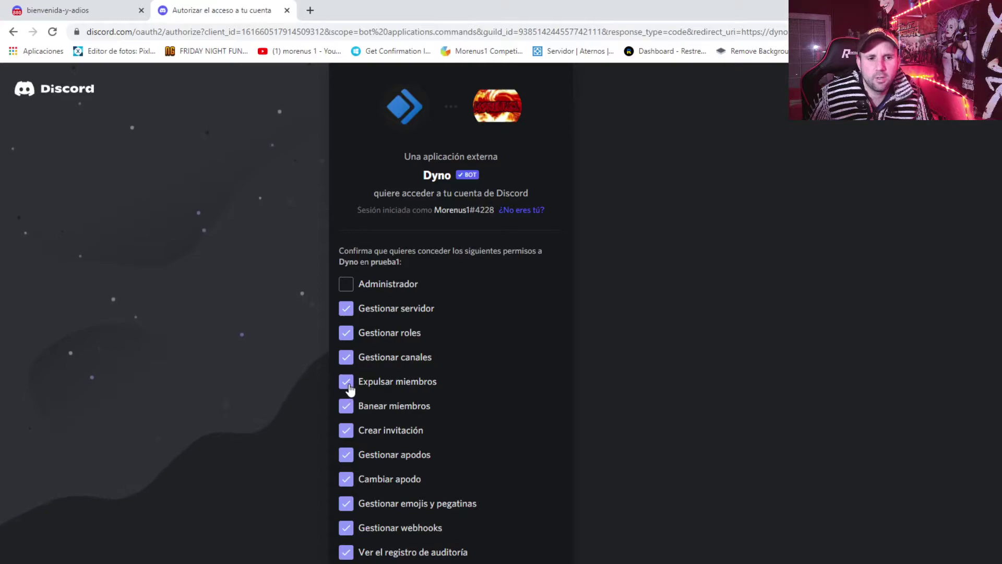
scroll(350, 386, down, 5)
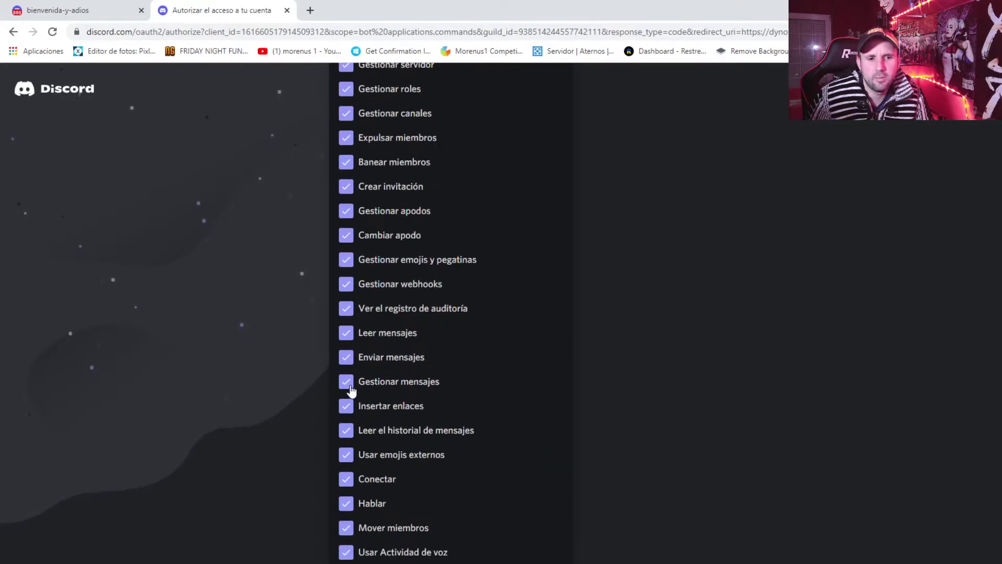
scroll(351, 391, down, 2)
scroll(433, 519, up, 6)
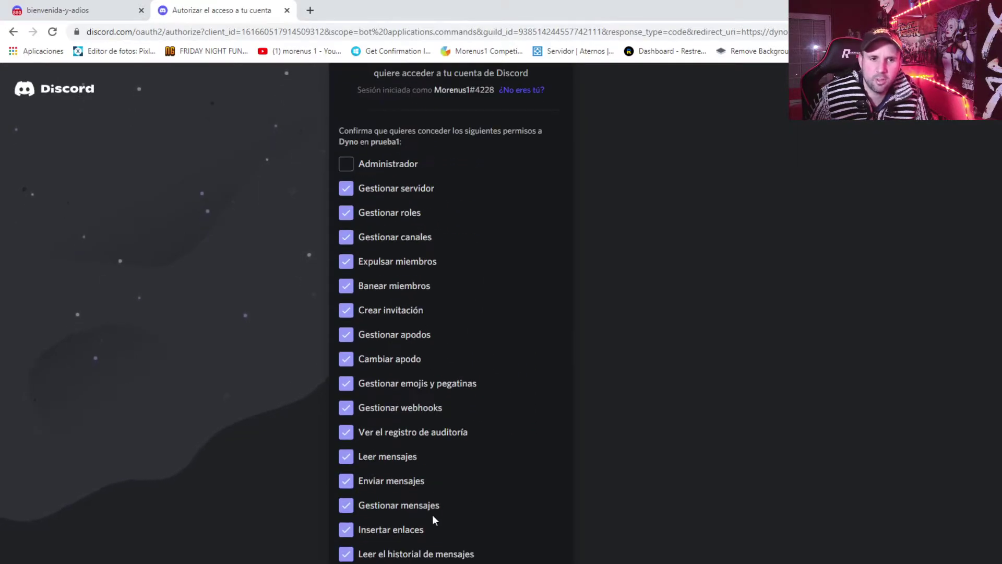
scroll(475, 543, down, 6)
scroll(475, 546, down, 3)
click(475, 546)
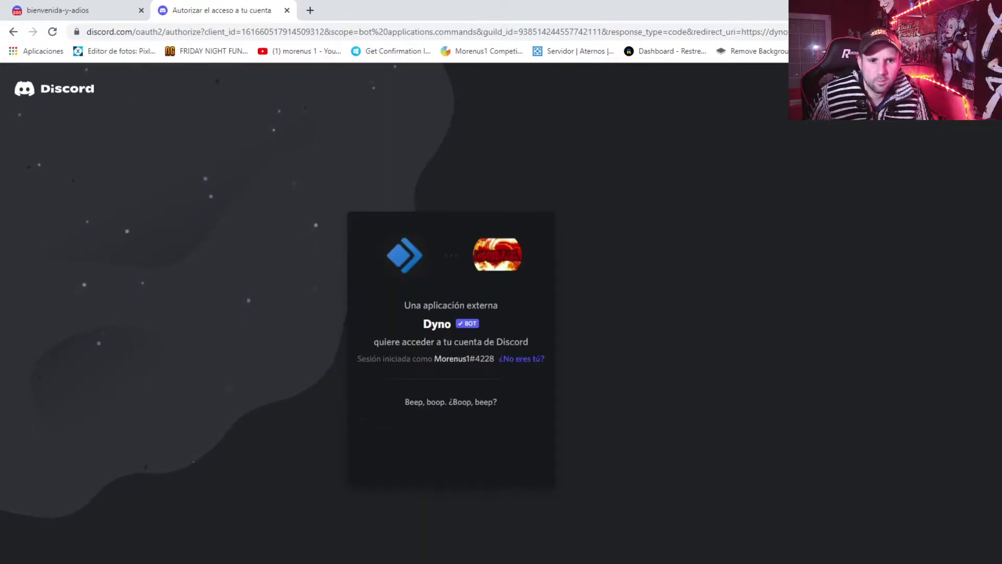
click(387, 448)
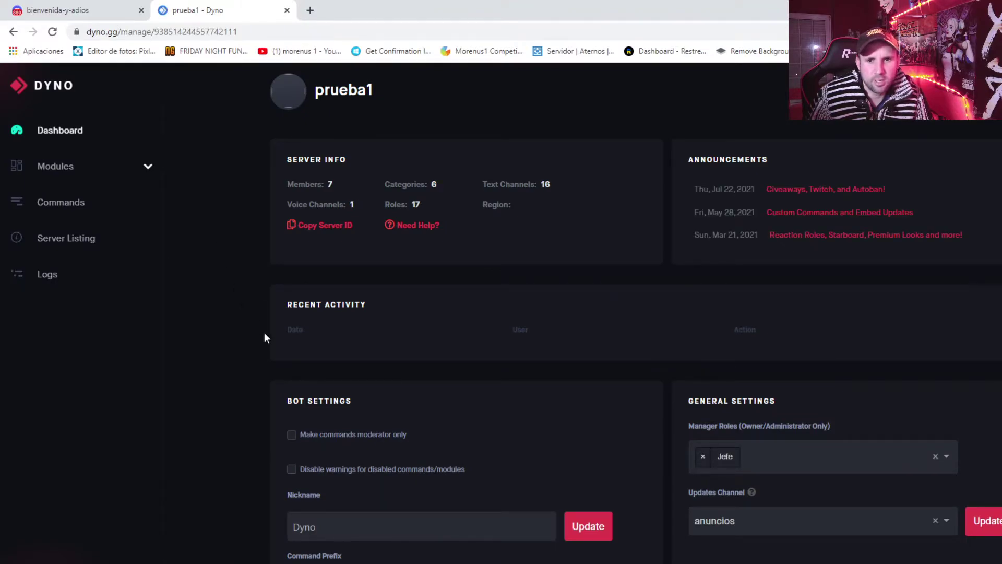
scroll(342, 361, down, 2)
scroll(345, 362, up, 2)
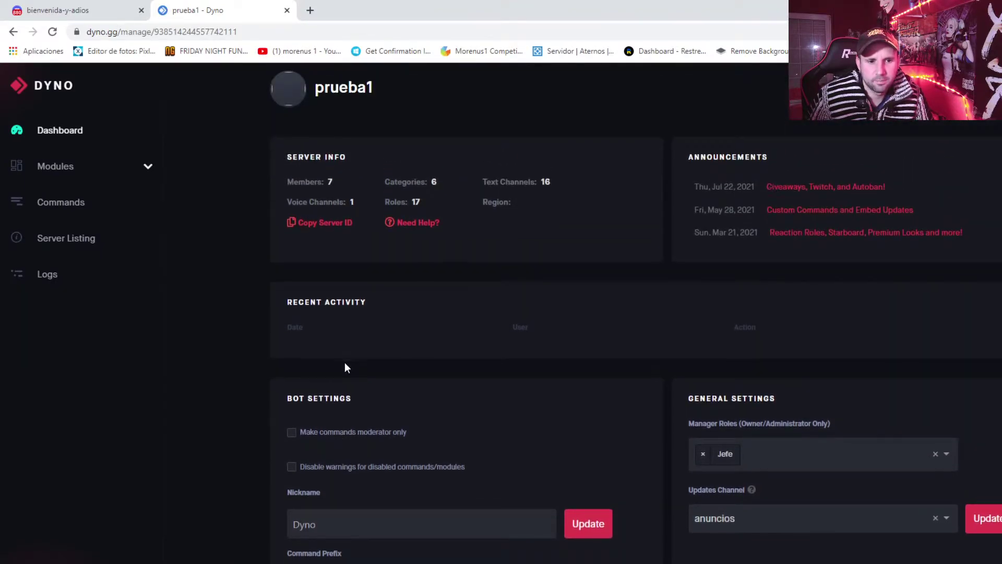
scroll(345, 362, down, 1)
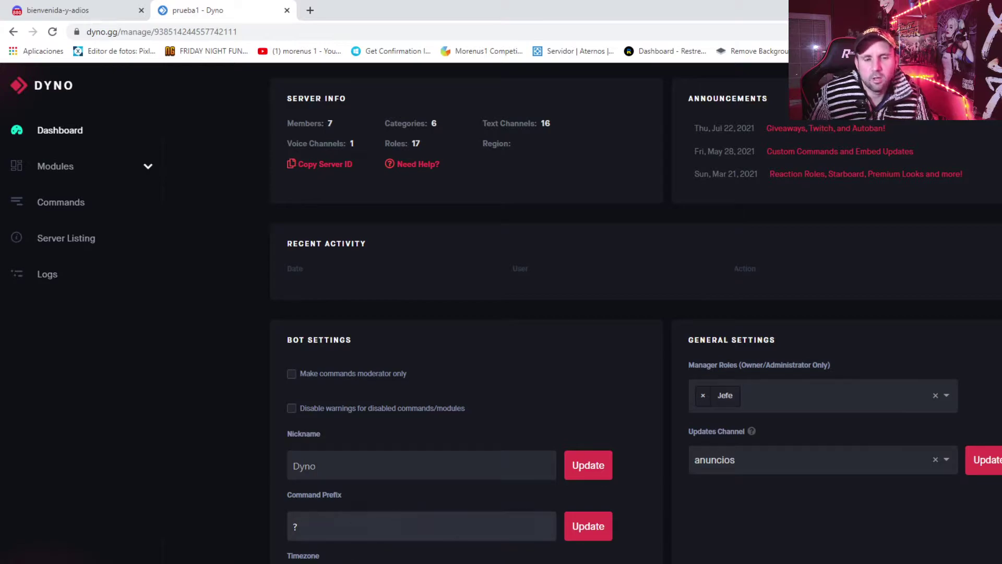
scroll(336, 462, down, 1)
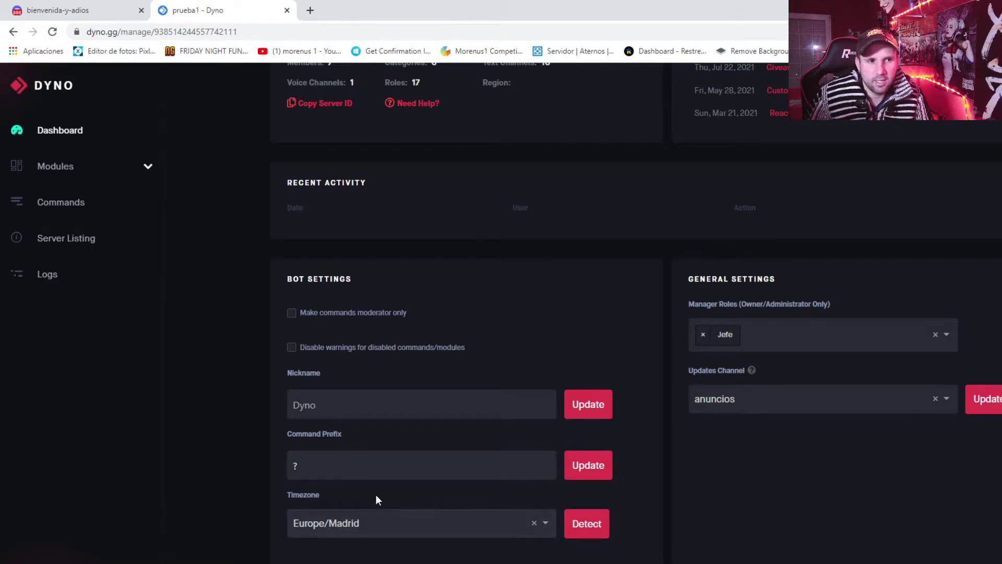
scroll(376, 495, up, 2)
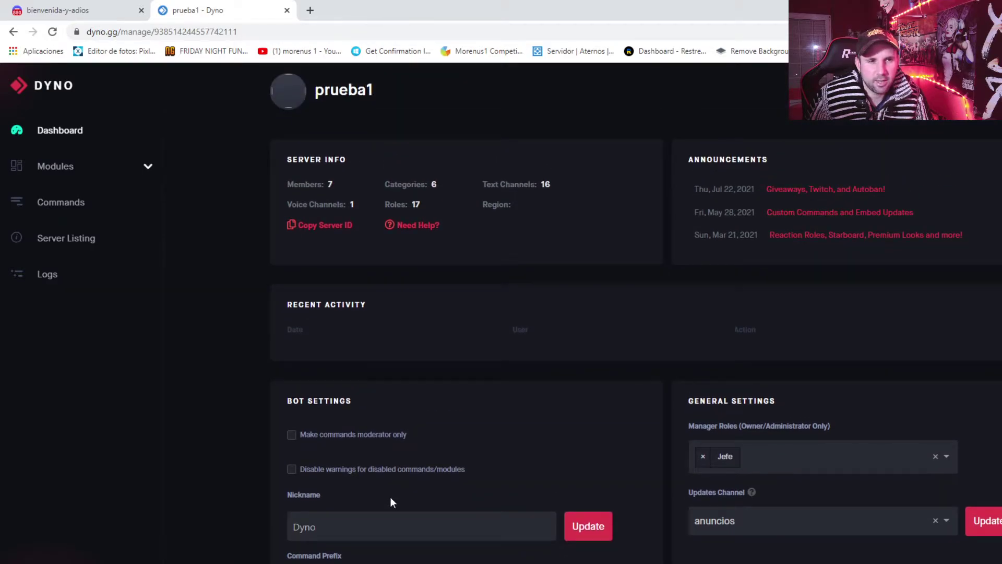
Switch to Discord, add the bot role to the Dyno member and close its profile card.
click(53, 9)
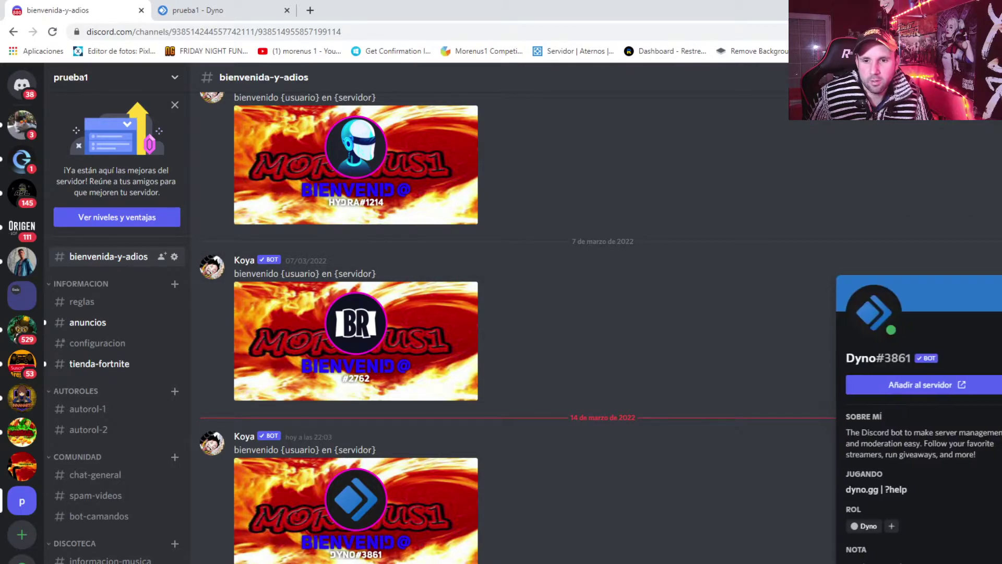
click(892, 527)
scroll(861, 476, down, 3)
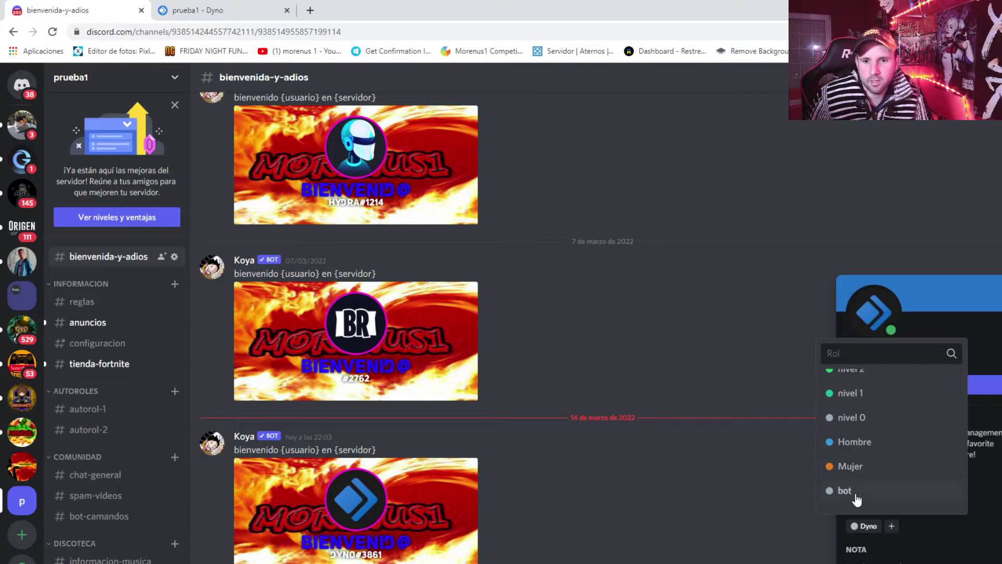
click(855, 496)
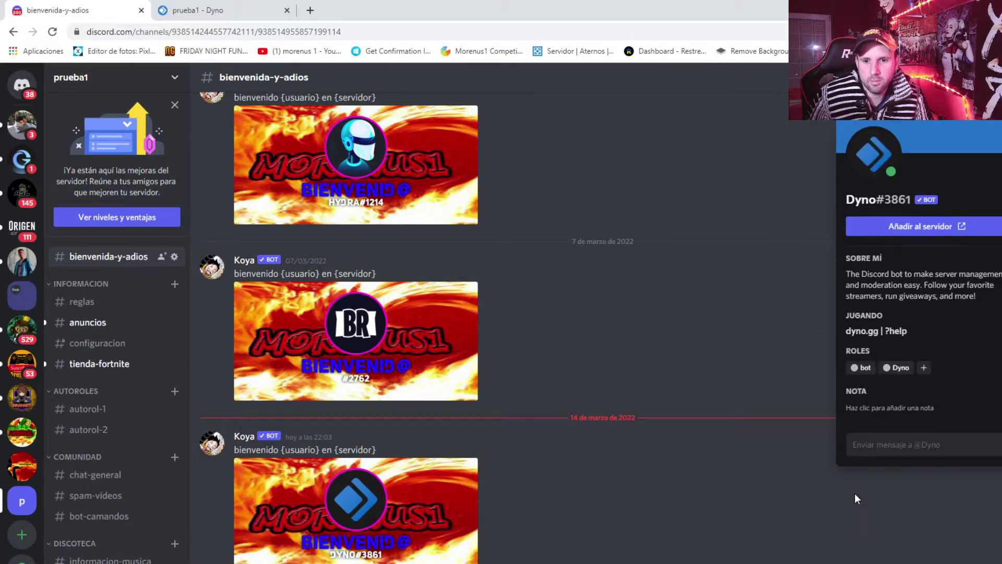
click(963, 120)
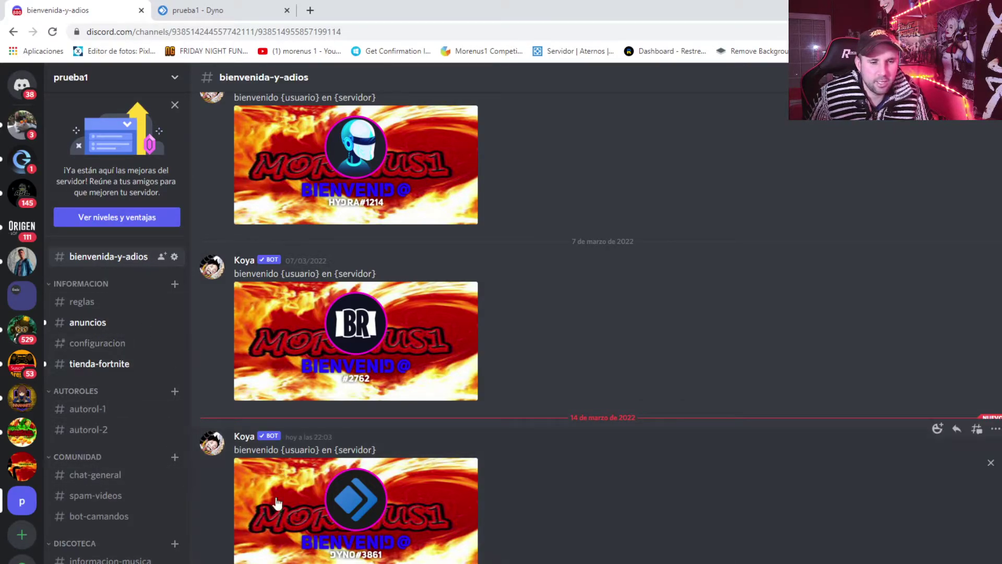
Open the chat-general channel in Discord, and bring up the modules of prueba1 on the Dyno site.
click(103, 475)
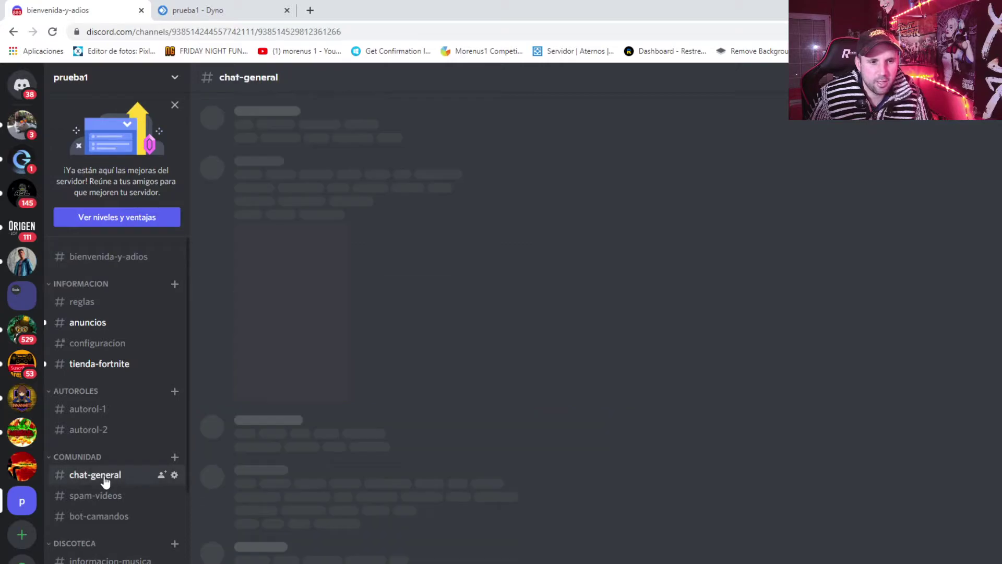
click(217, 5)
click(61, 165)
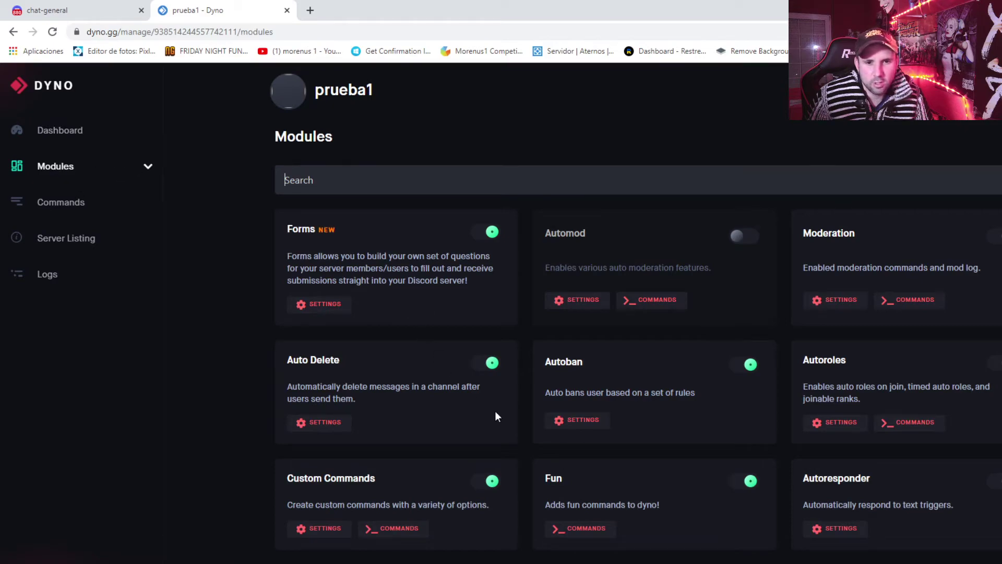
click(577, 424)
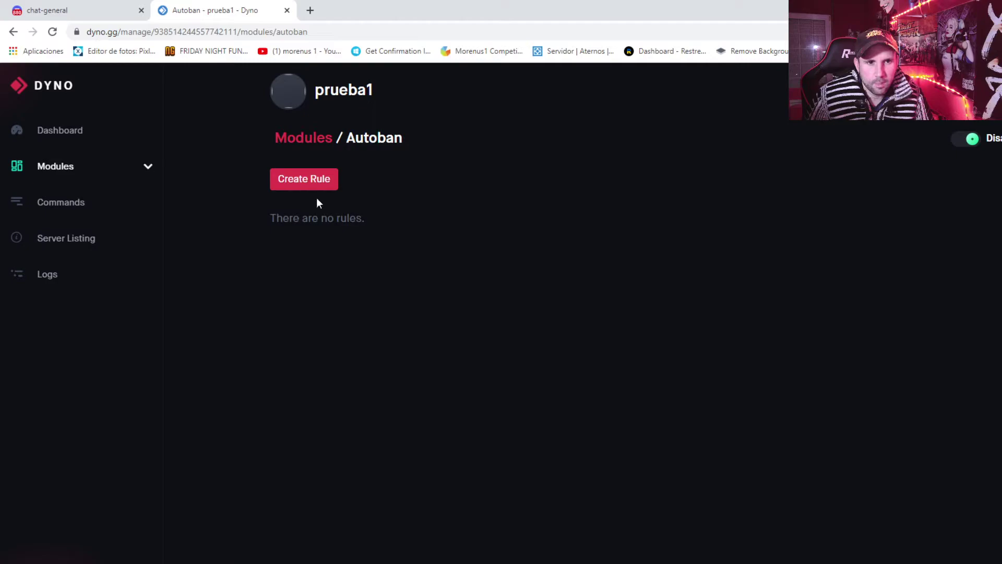
click(317, 184)
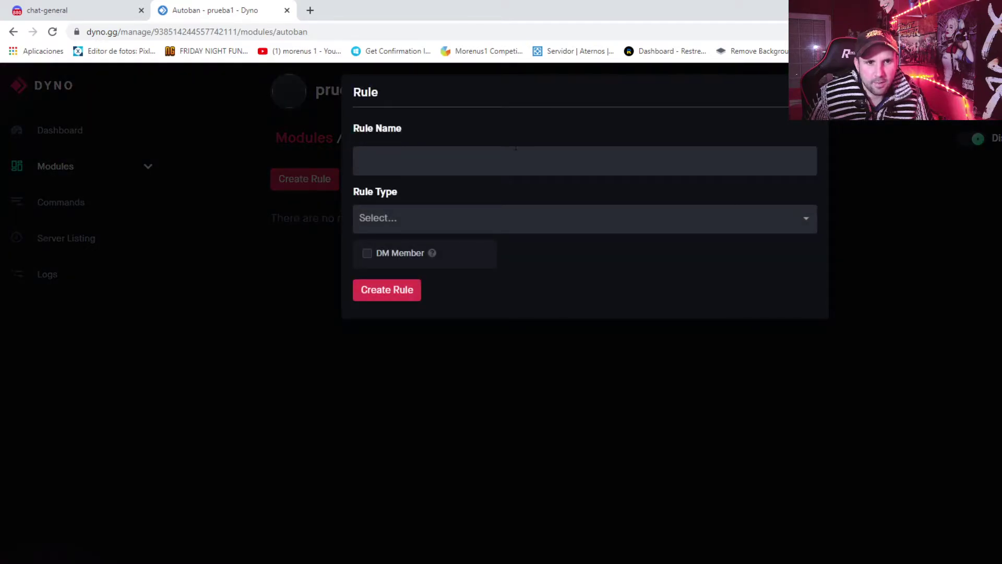
click(261, 211)
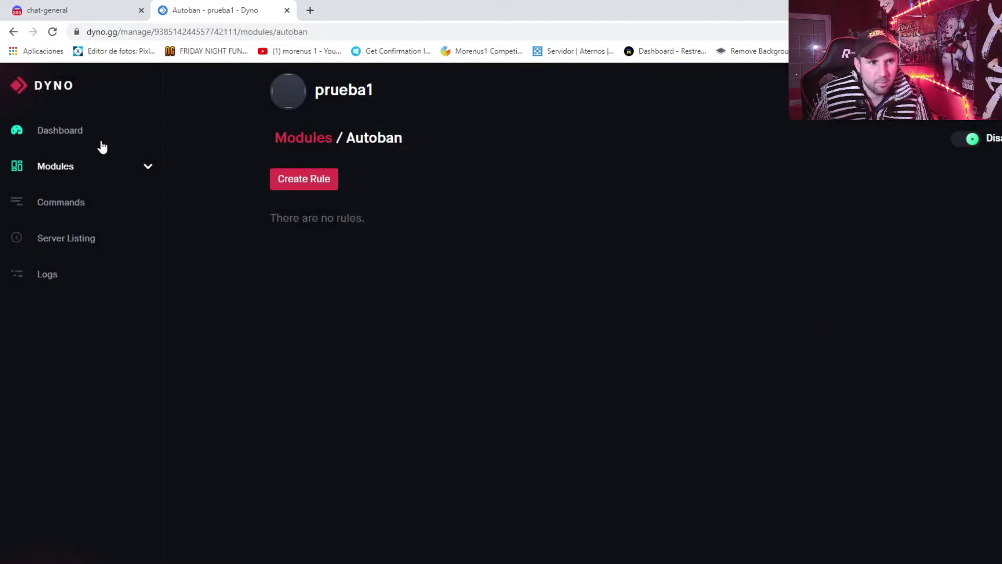
click(13, 31)
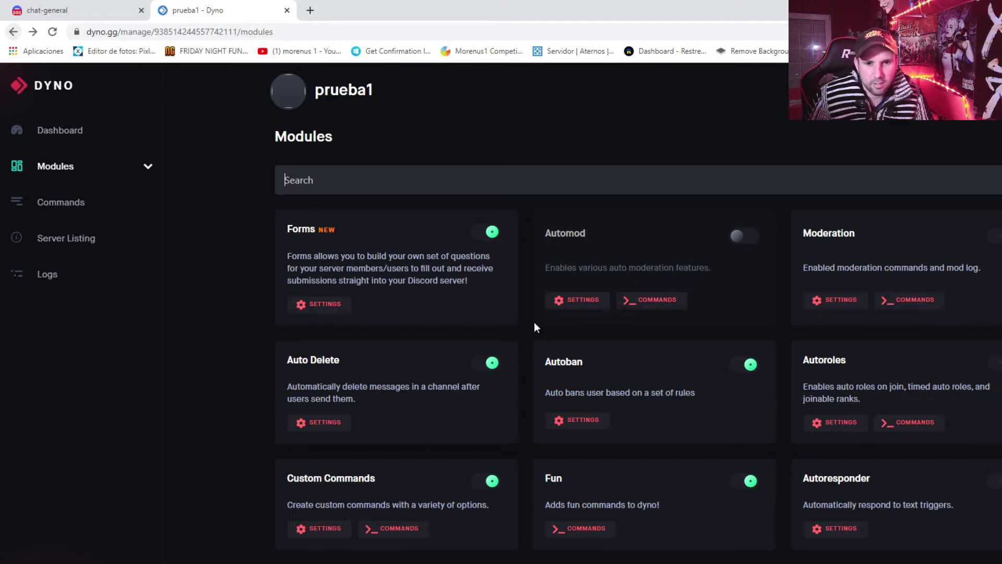
Translate the Dyno modules page into Spanish.
right_click(164, 329)
click(233, 475)
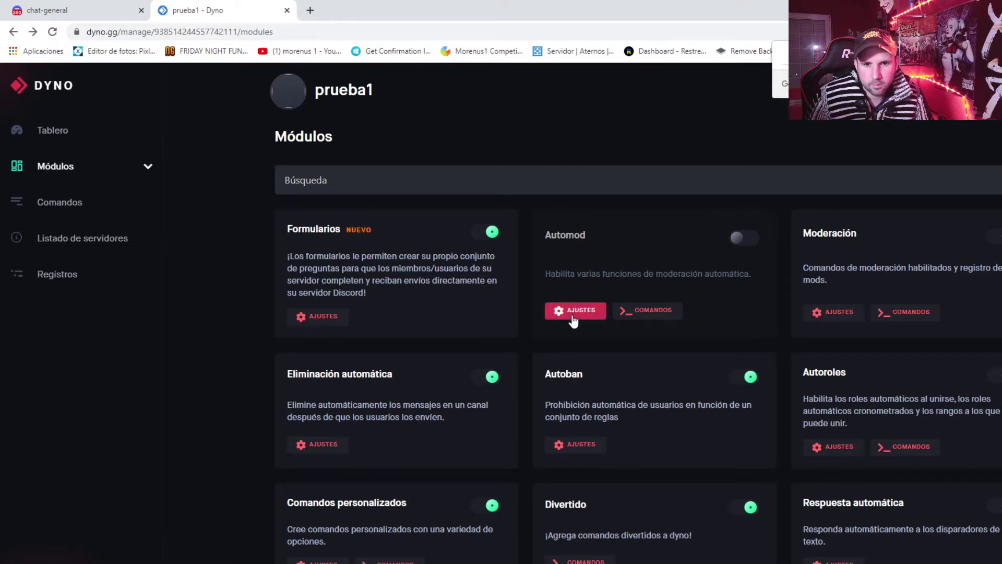
Enable the Automod module and open its settings.
click(738, 238)
click(574, 313)
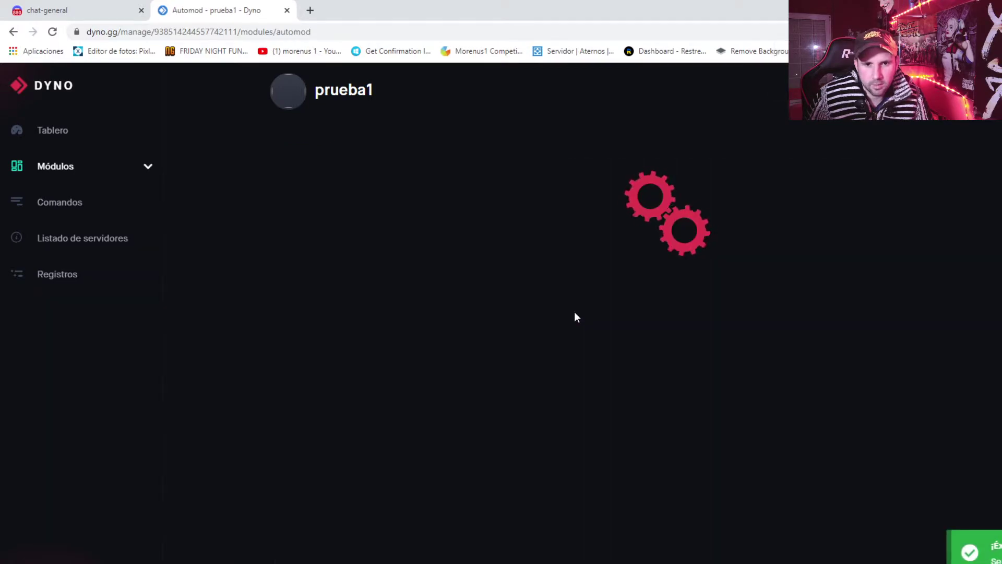
click(13, 32)
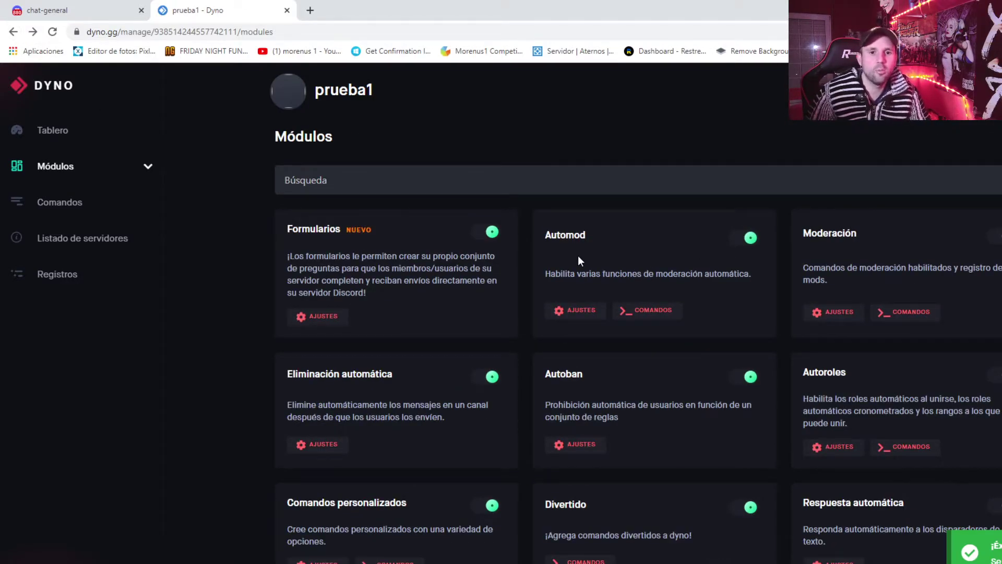
click(574, 312)
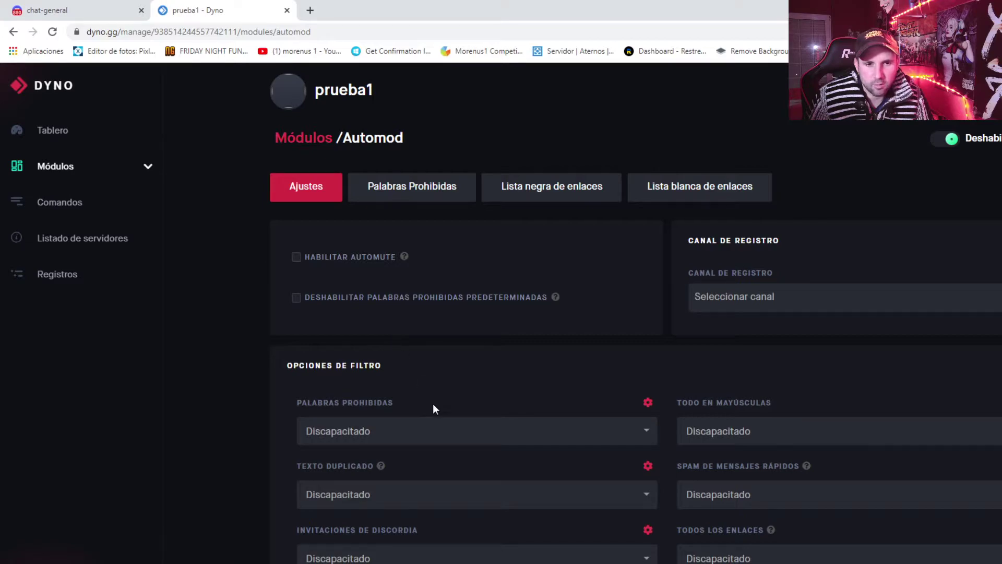
Set the Automod filter action to Borrar (Delete) for both Palabras prohibidas and Texto duplicado.
click(650, 441)
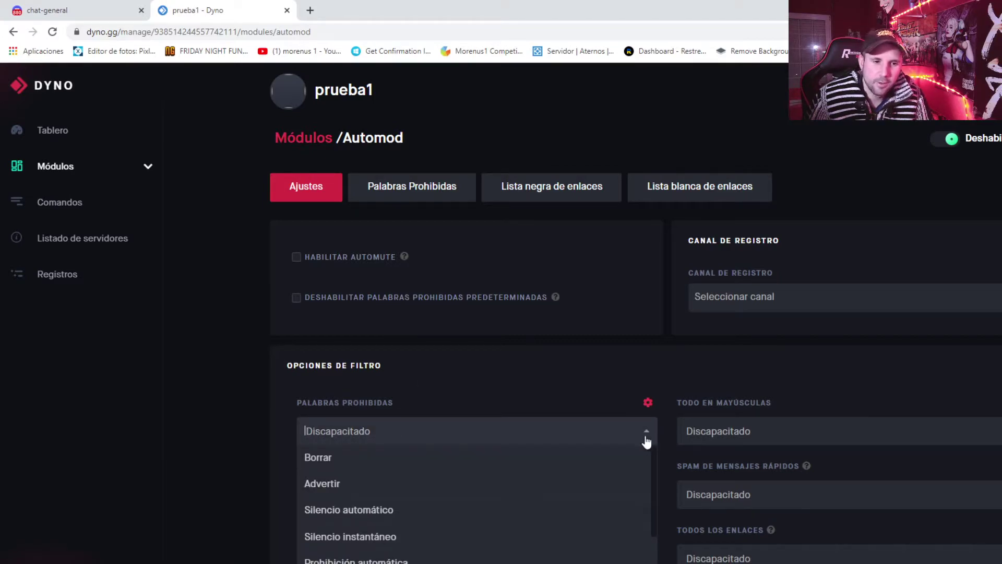
click(530, 463)
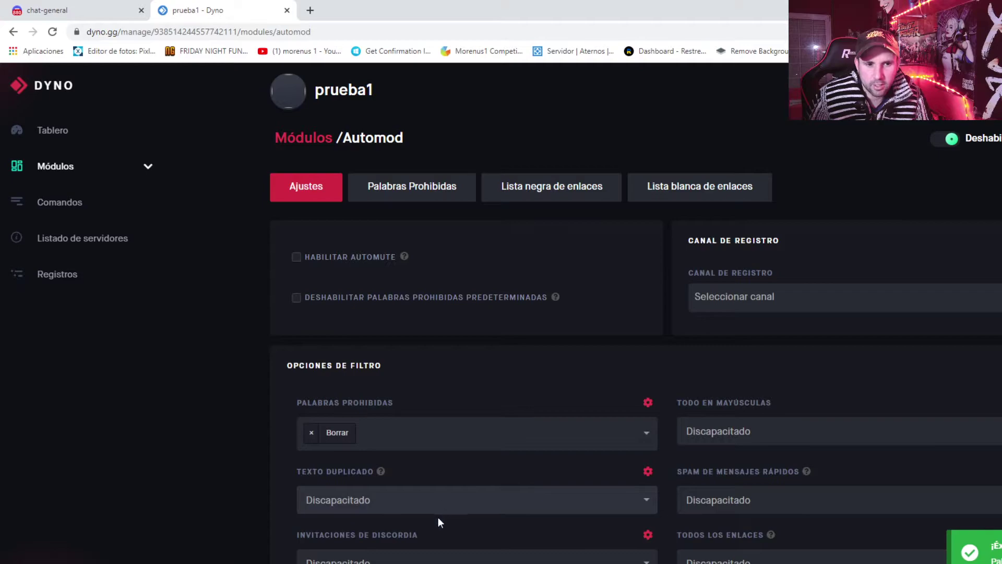
scroll(437, 517, down, 1)
click(644, 443)
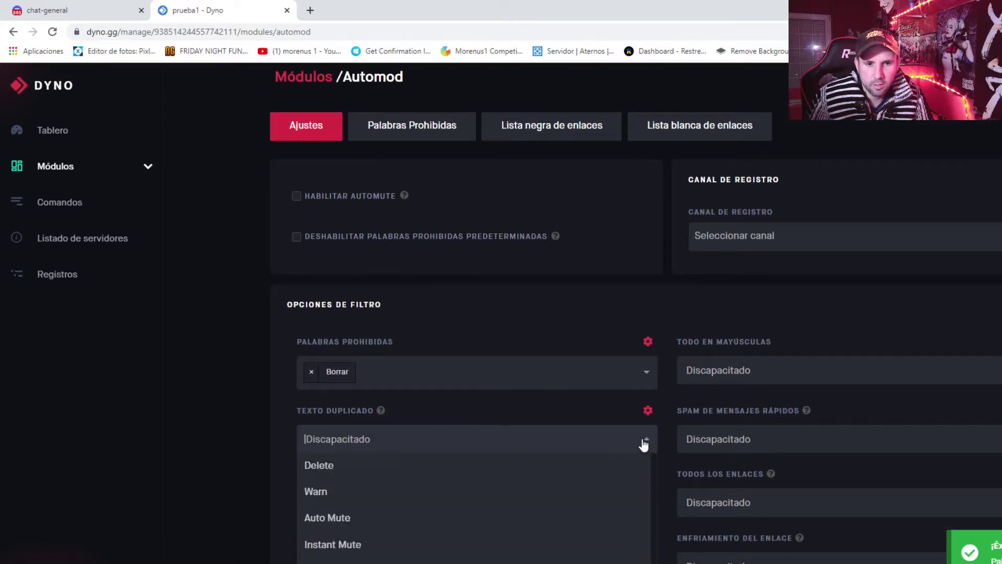
click(494, 470)
scroll(444, 464, down, 1)
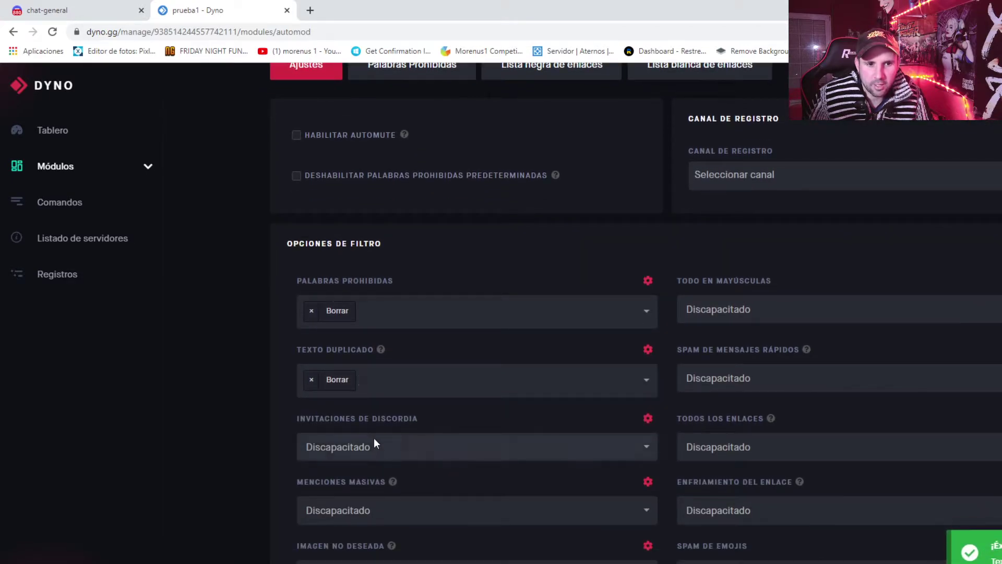
Set the Automod filter action for Invitaciones de Discordia to Prohibición automática.
click(568, 446)
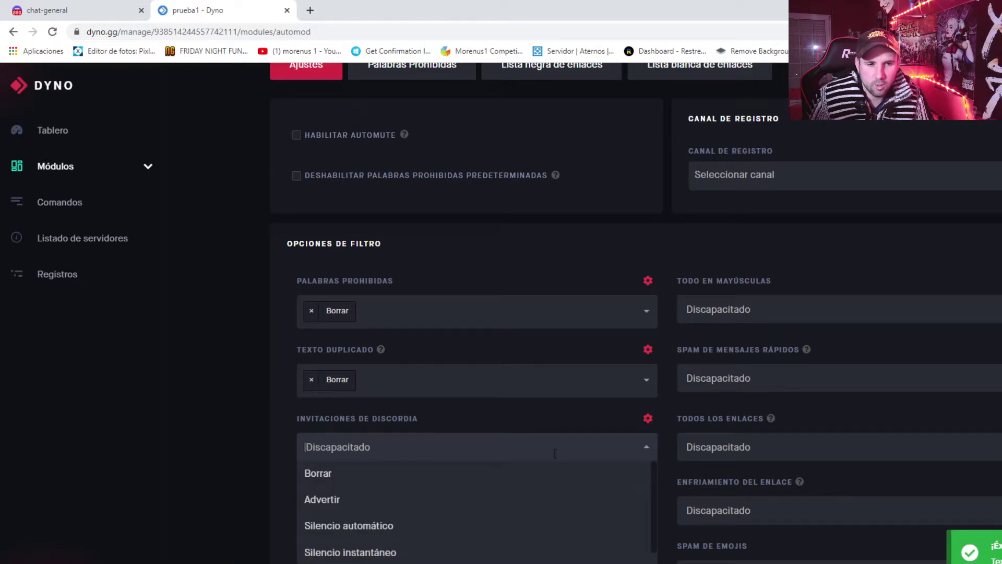
scroll(418, 517, down, 1)
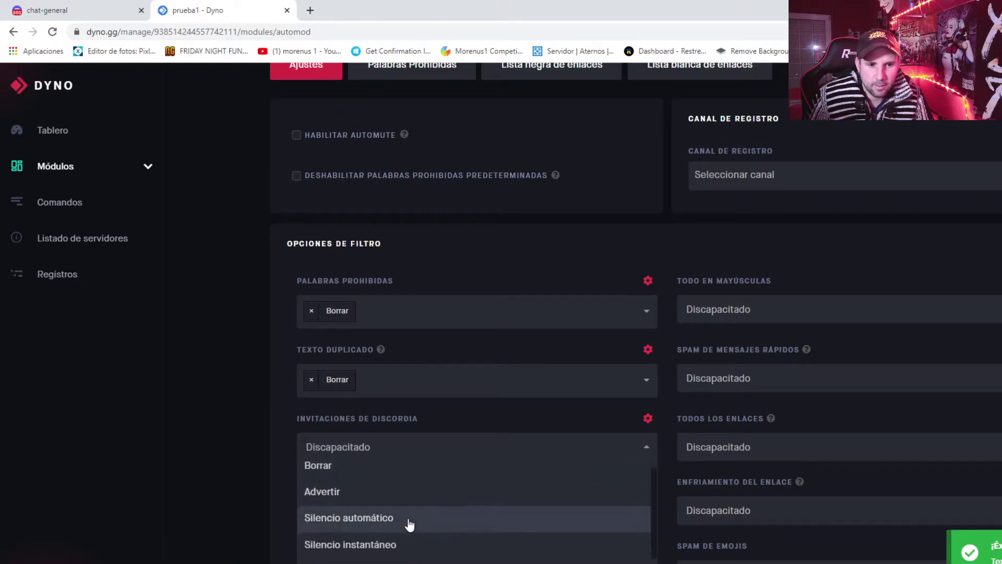
scroll(409, 524, down, 1)
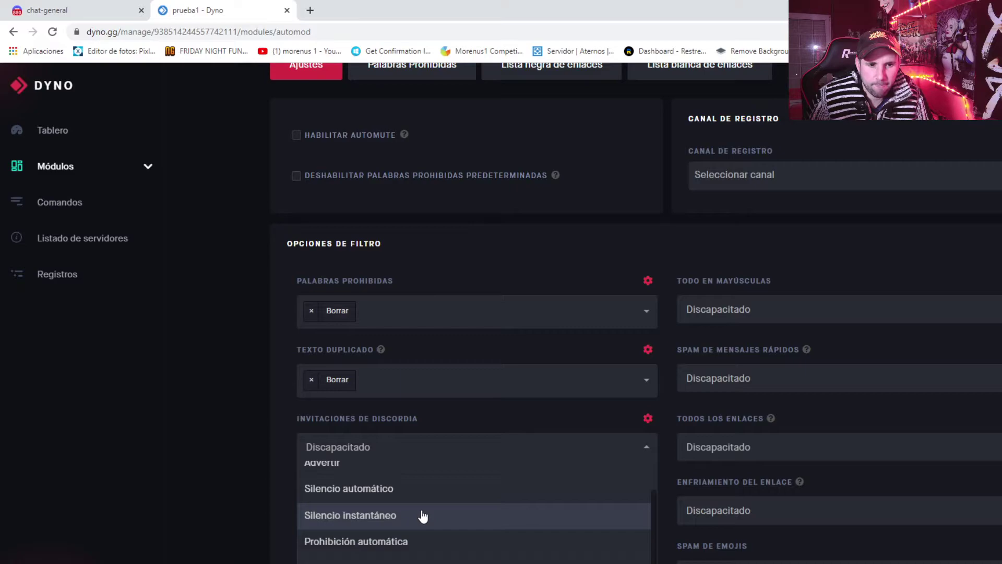
scroll(420, 516, up, 1)
scroll(418, 515, down, 1)
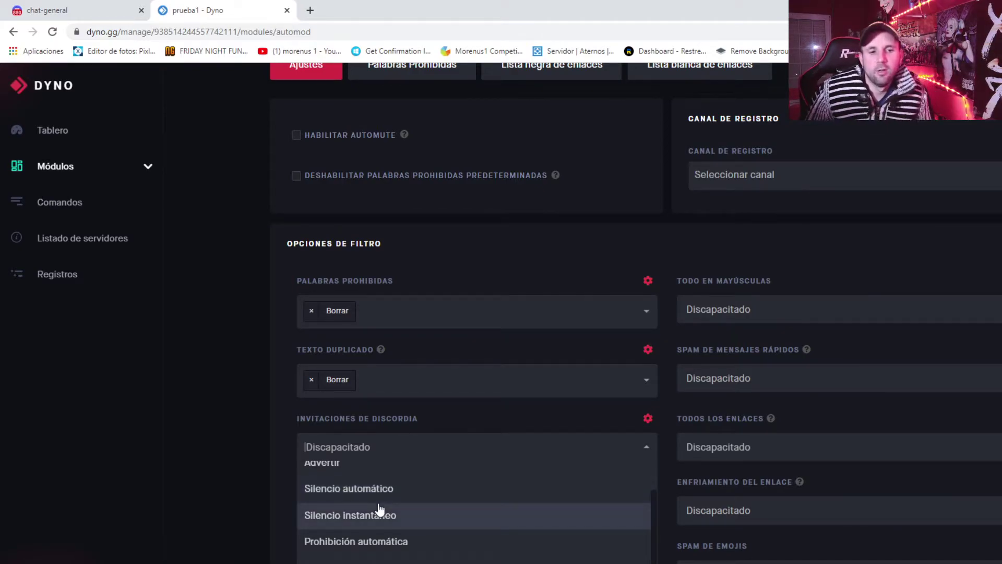
click(370, 543)
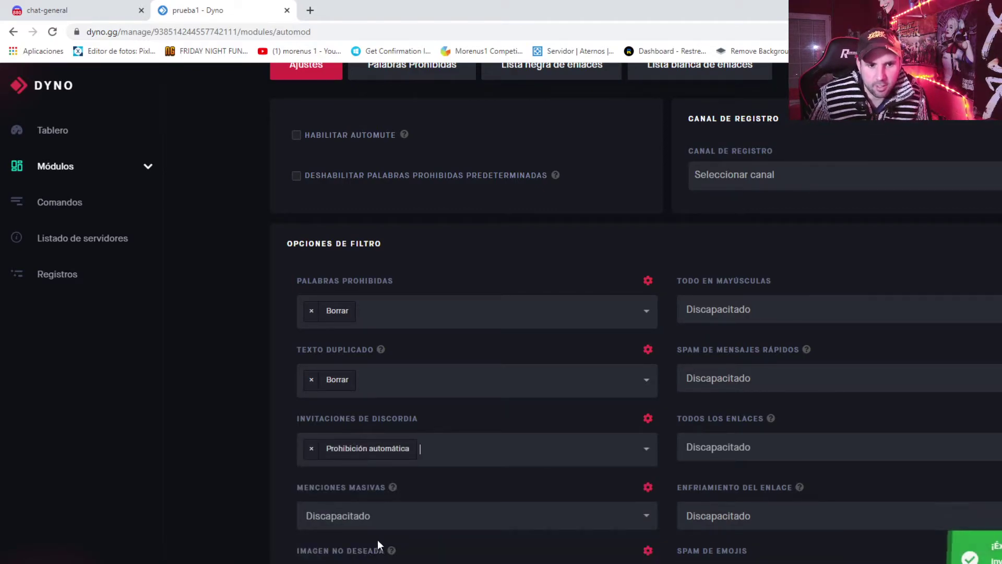
Set the Automod filter action for Menciones masivas to Advertir.
click(644, 521)
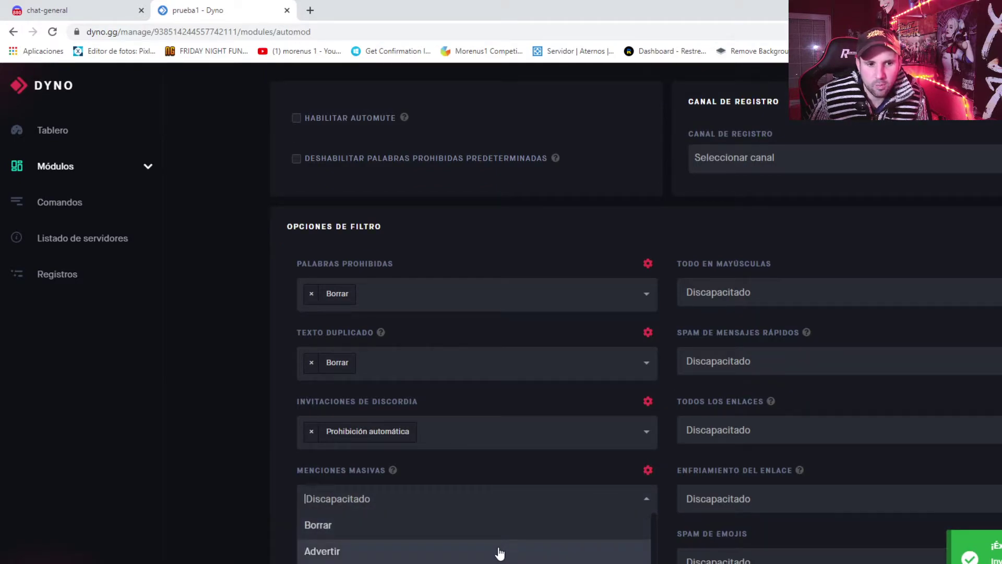
scroll(500, 553, down, 1)
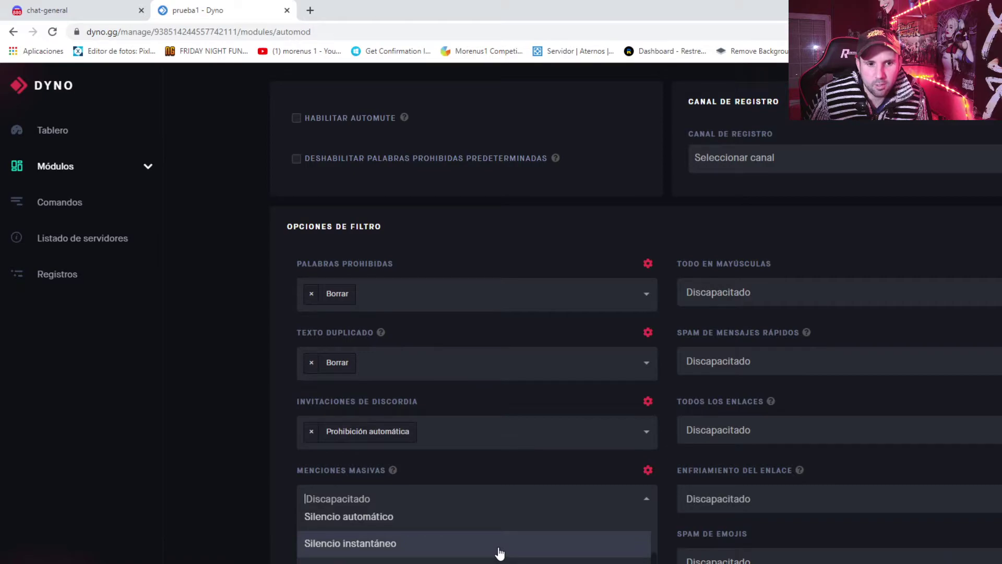
scroll(449, 553, up, 1)
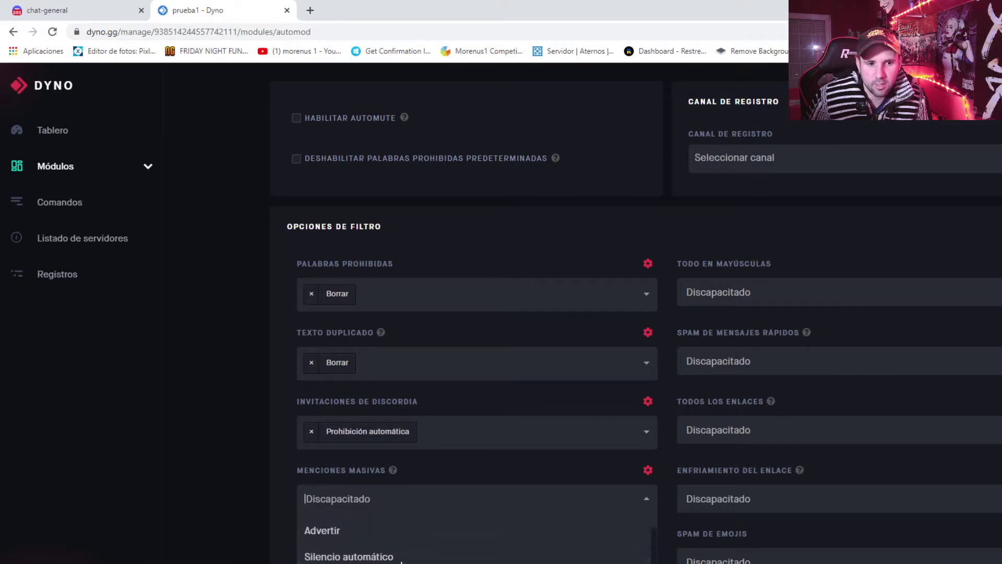
scroll(449, 553, down, 1)
scroll(449, 542, down, 1)
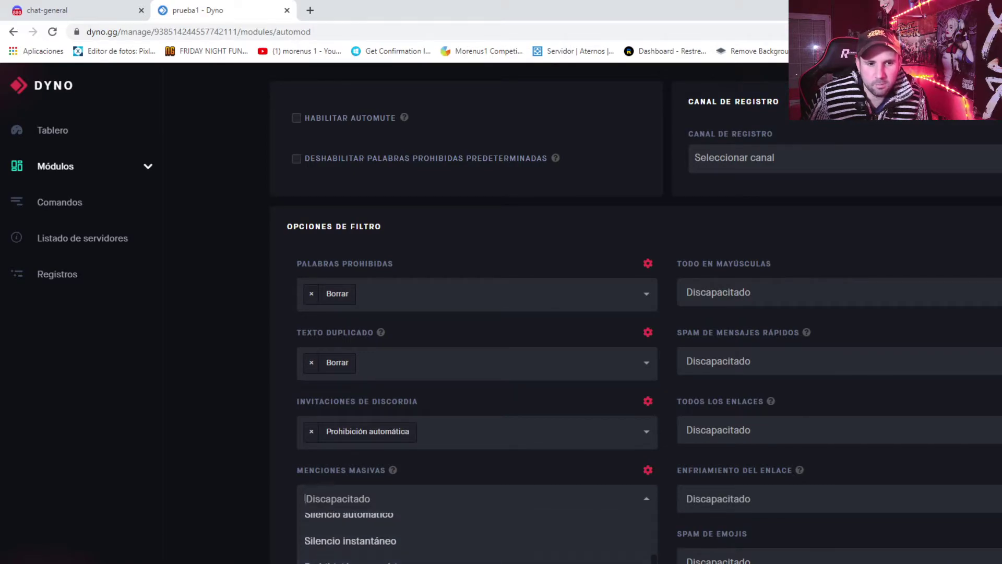
scroll(449, 542, up, 2)
click(366, 553)
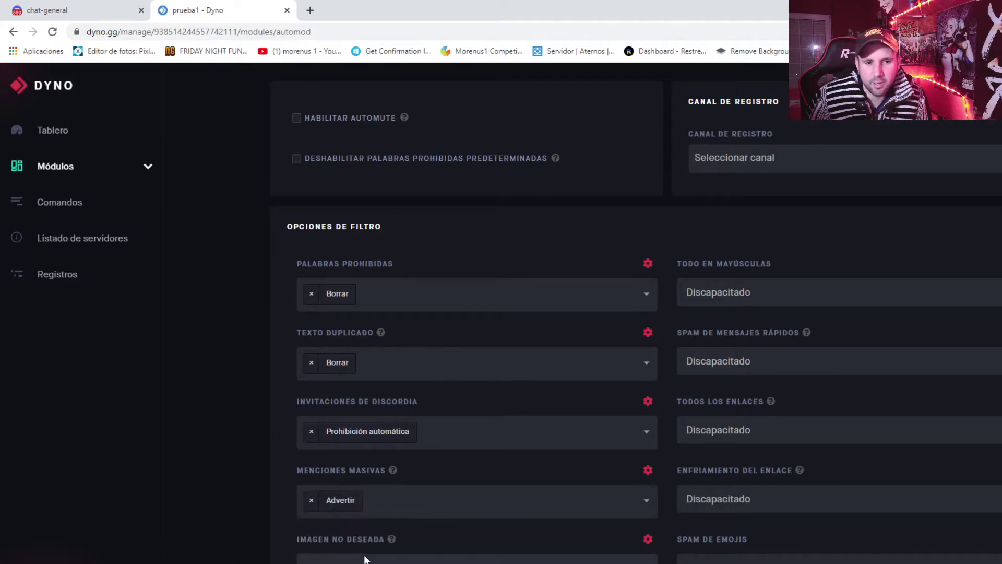
Set the Automod filter action for Imagen no deseada to Advertir.
scroll(487, 541, down, 1)
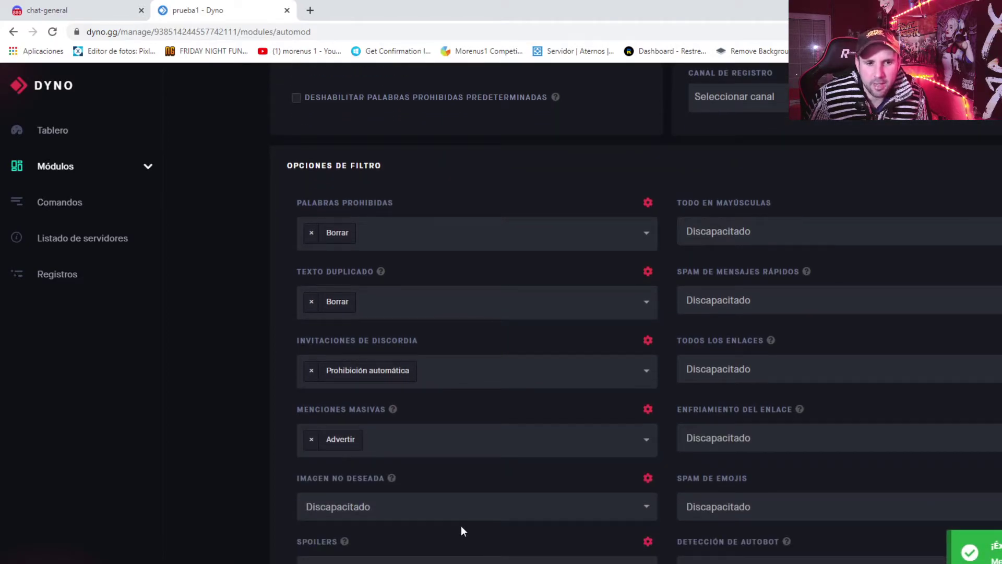
click(632, 506)
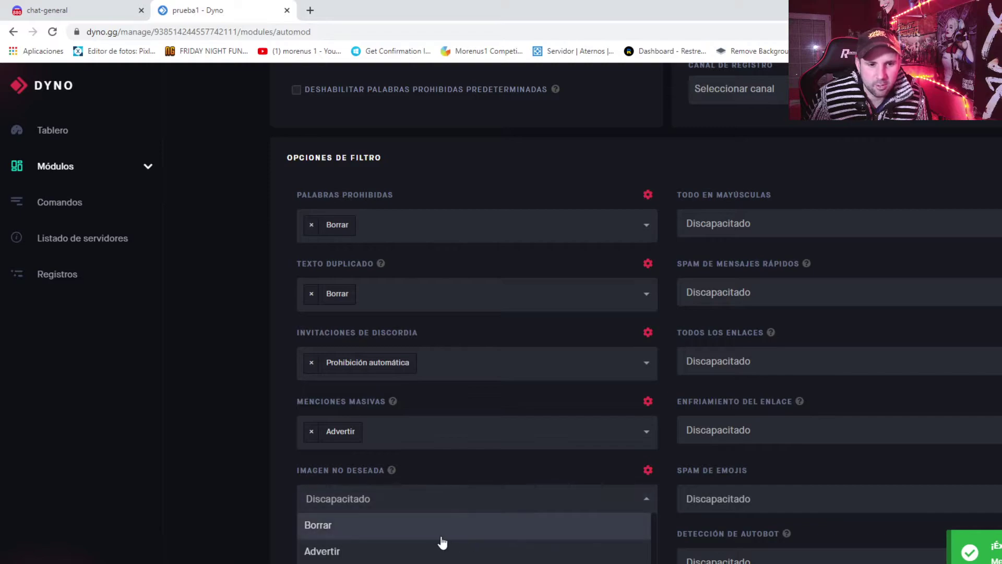
click(383, 552)
Set the Spoilers filter action to Borrar and the Texto Zalgo filter action to Advertir.
scroll(383, 550, down, 2)
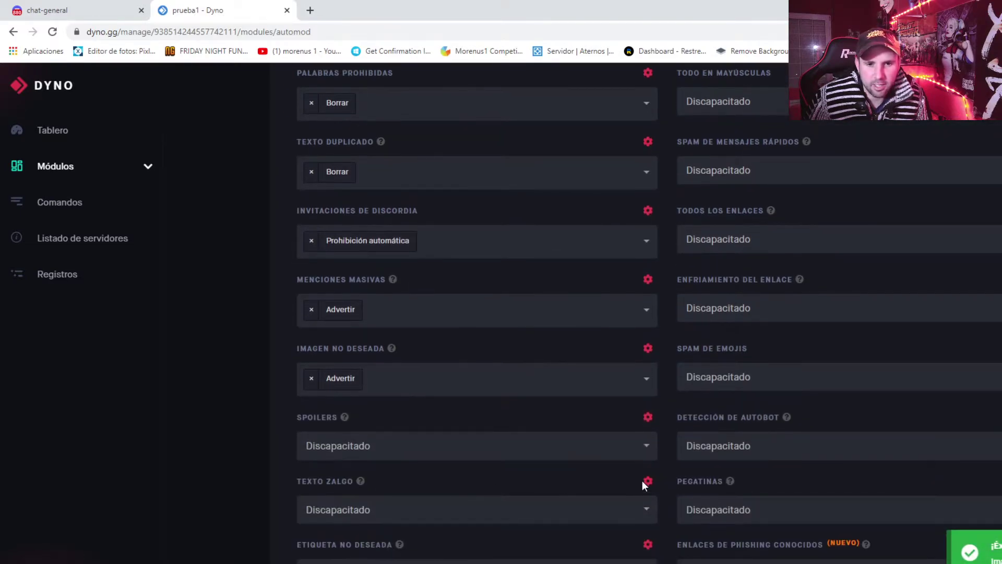
click(645, 453)
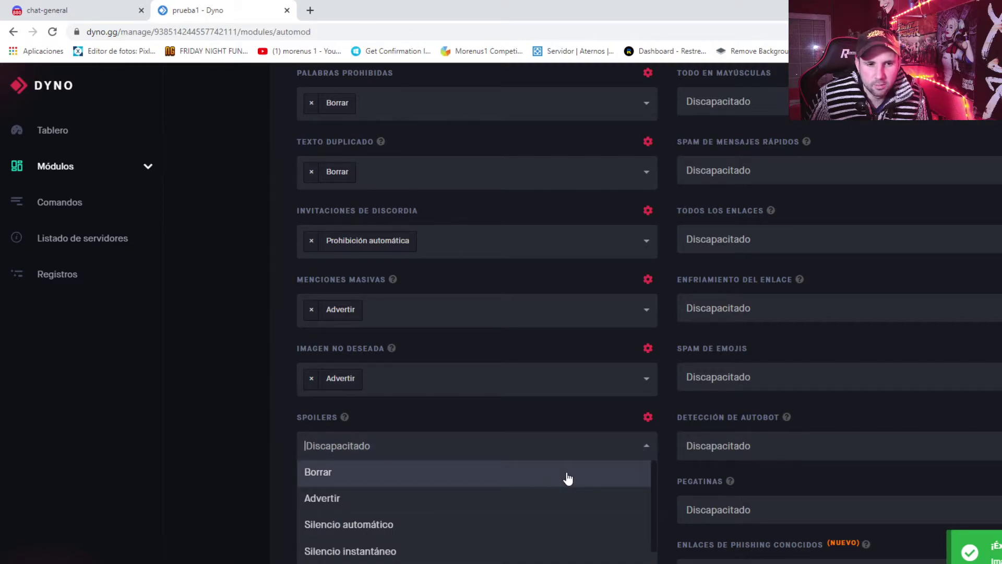
click(537, 475)
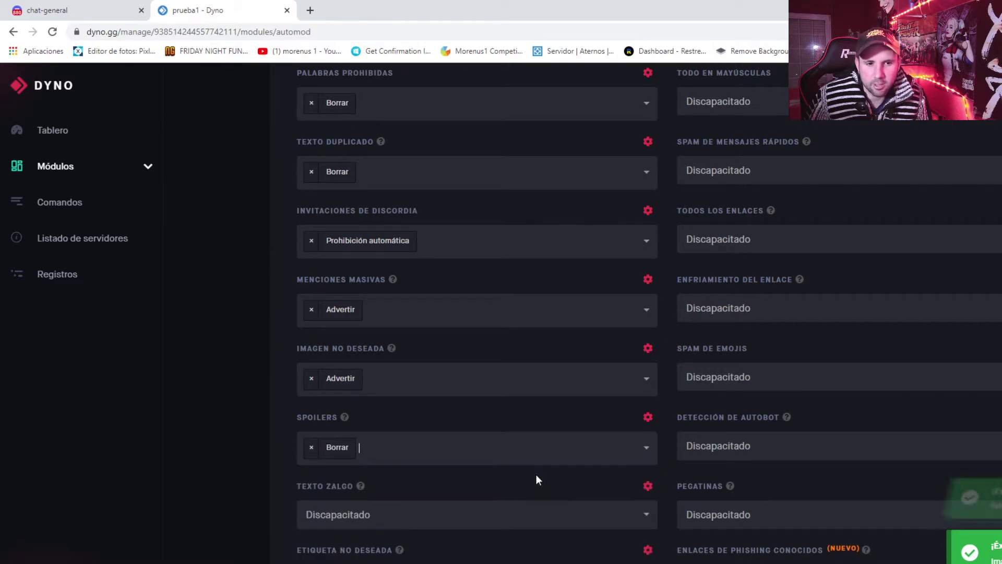
click(644, 520)
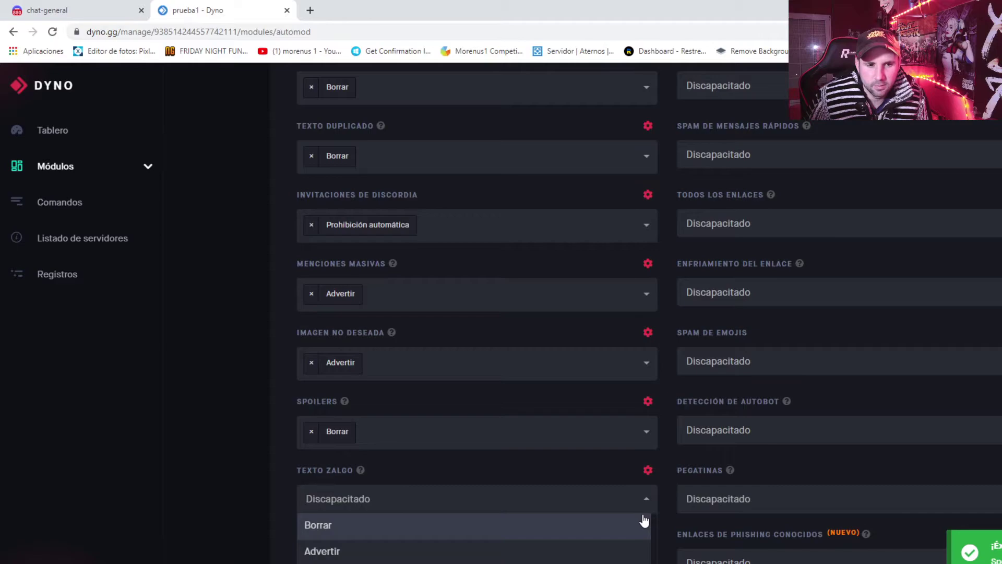
click(481, 548)
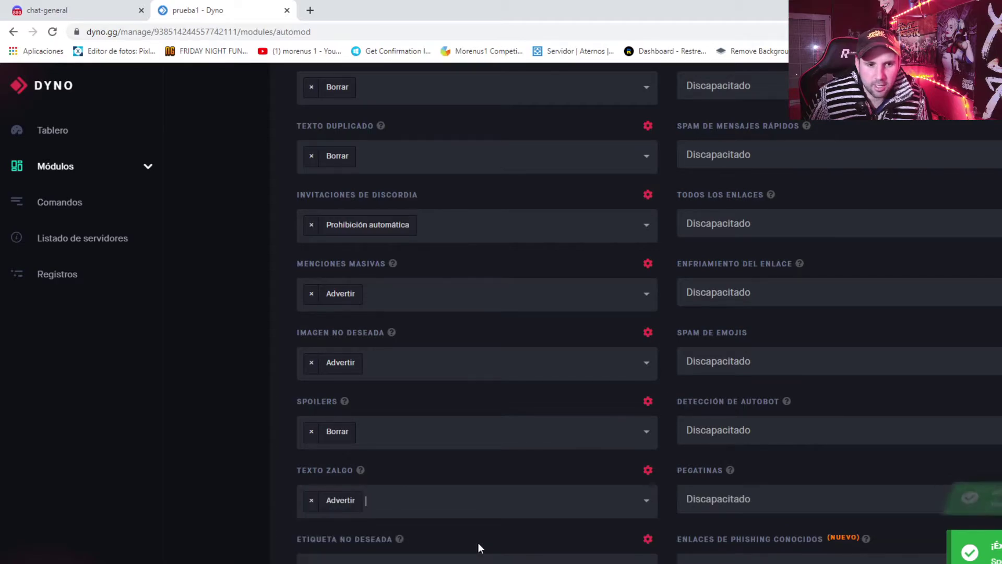
Set the Todo en mayúsculas filter action to Advertir and Spam de mensajes rápidos to Borrar.
scroll(478, 542, up, 5)
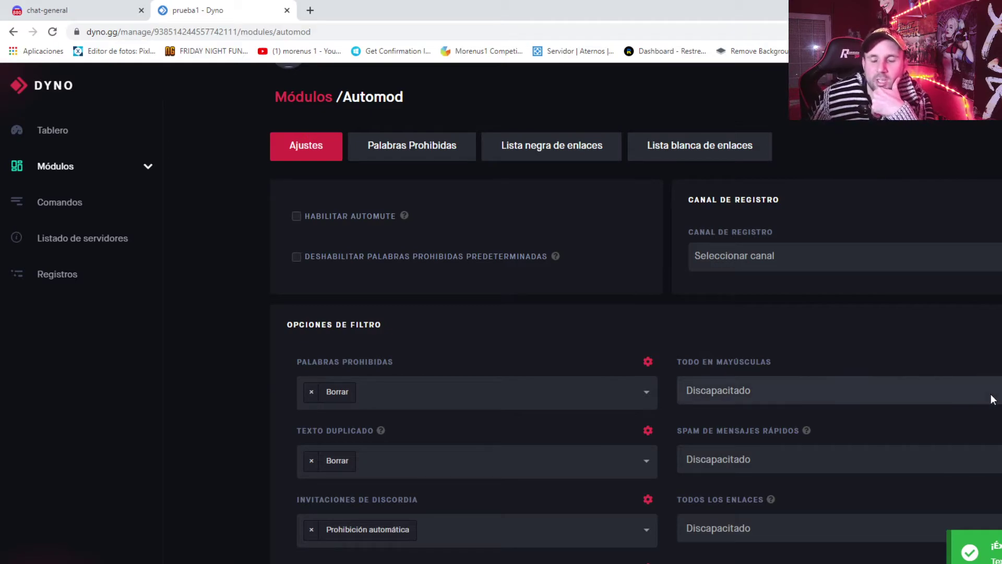
click(747, 390)
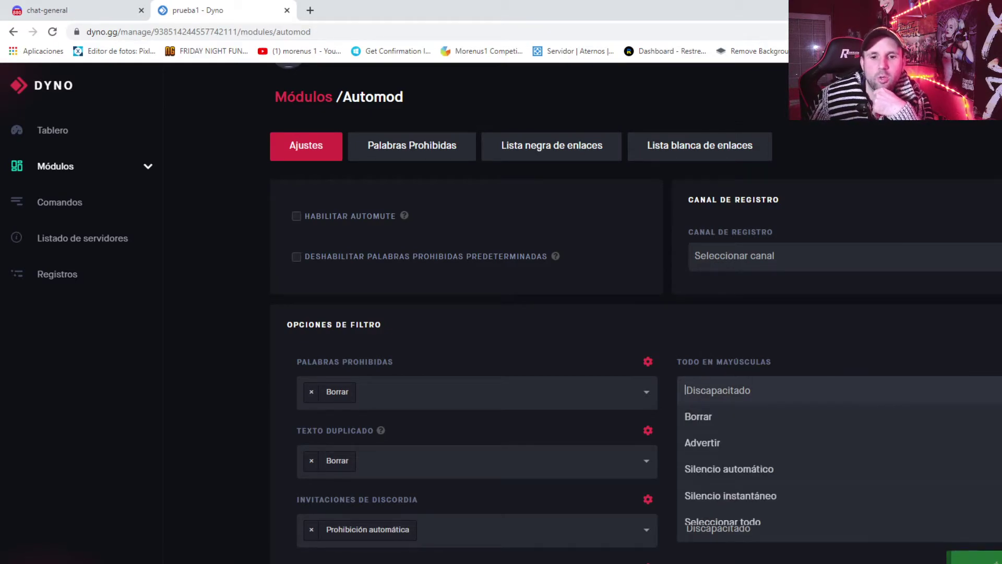
click(745, 444)
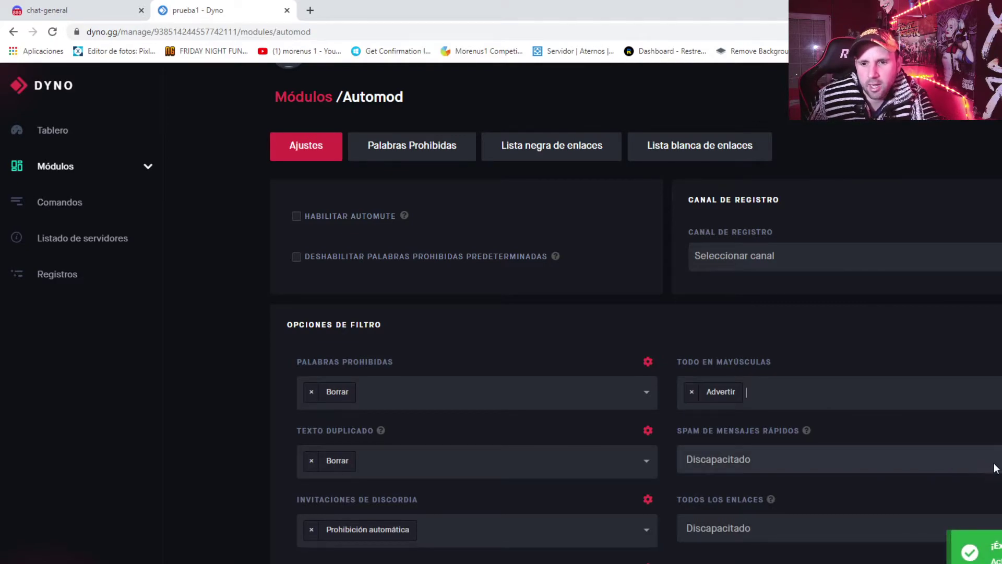
click(820, 458)
click(856, 491)
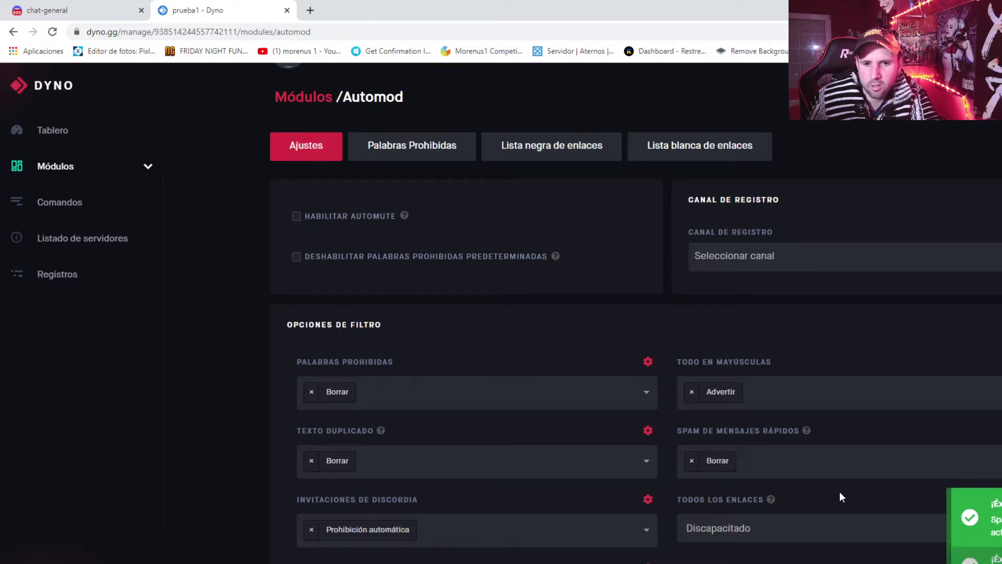
Set the Automod filter action for Todos los enlaces to Borrar.
scroll(840, 491, down, 2)
click(808, 405)
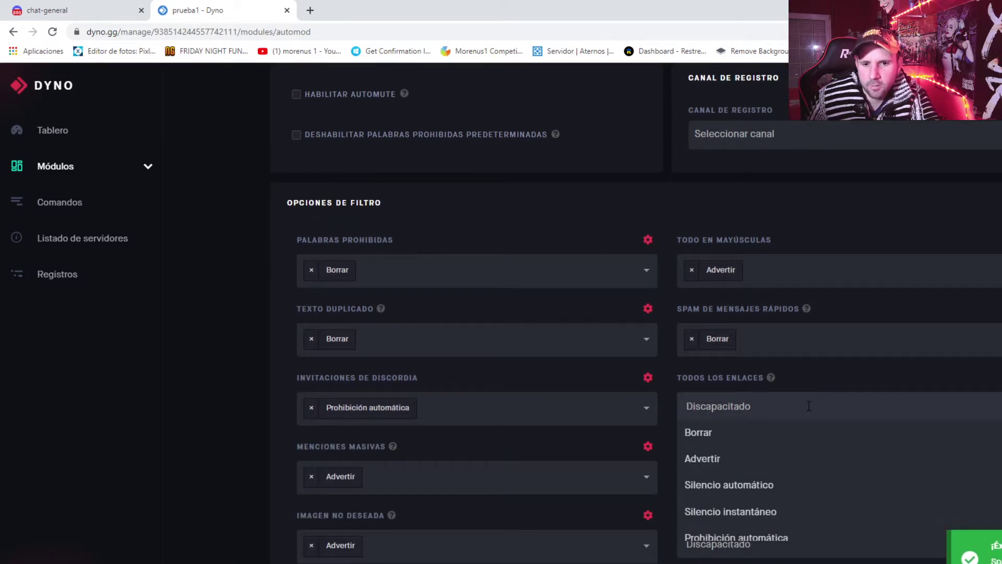
click(742, 436)
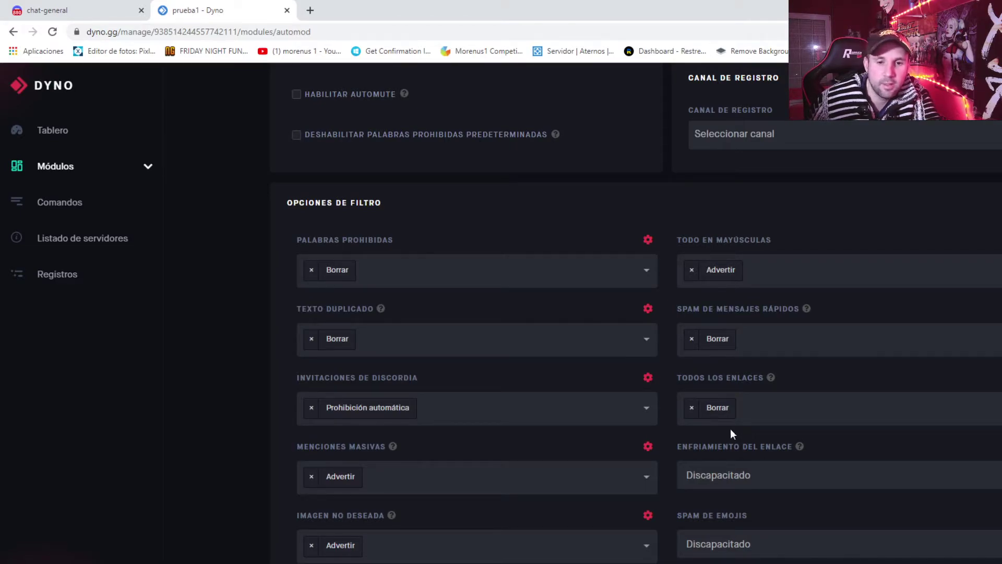
right_click(846, 437)
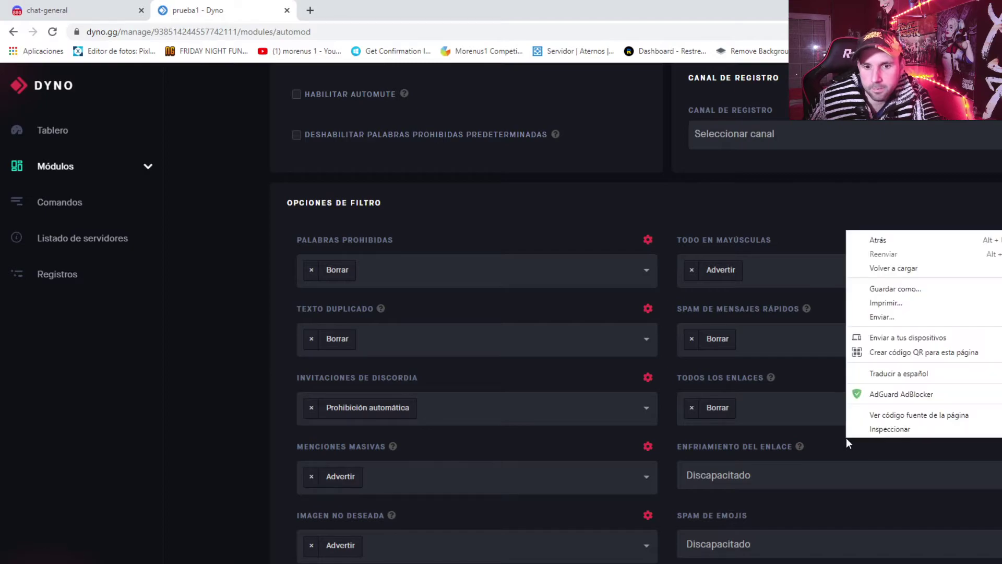
Set the Automod filter action for Spam de emojis to Advertir.
scroll(812, 445, down, 12)
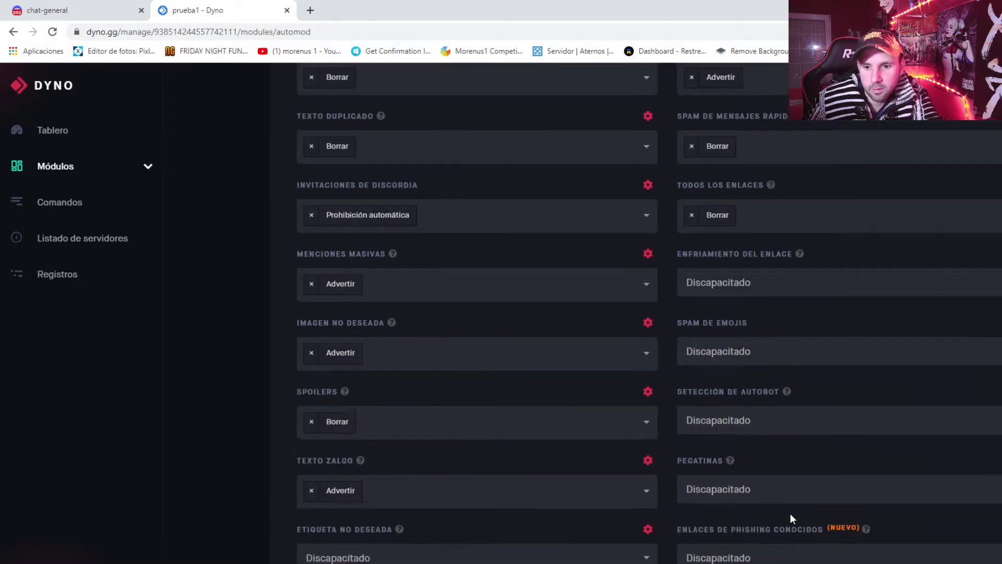
scroll(604, 496, up, 6)
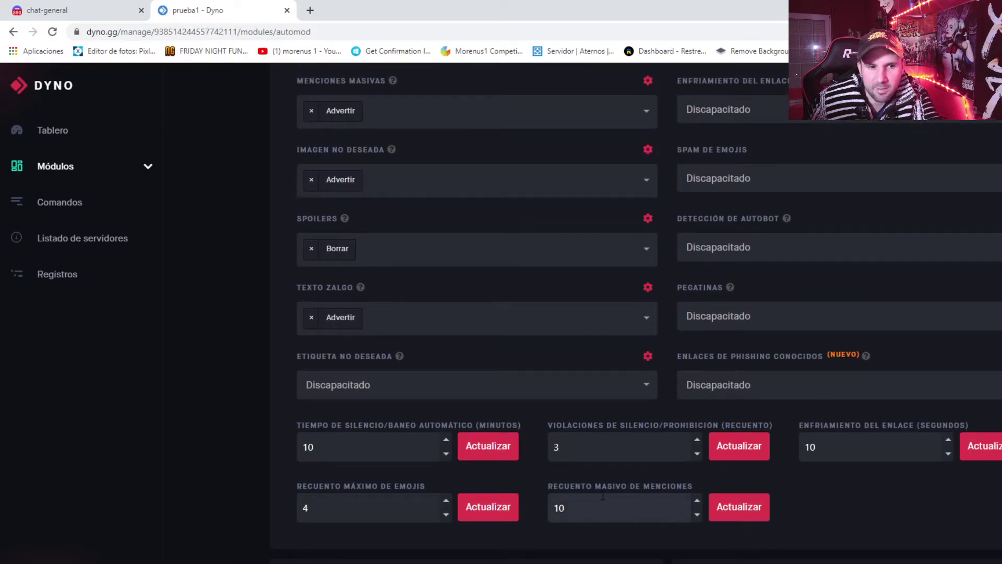
scroll(603, 494, up, 5)
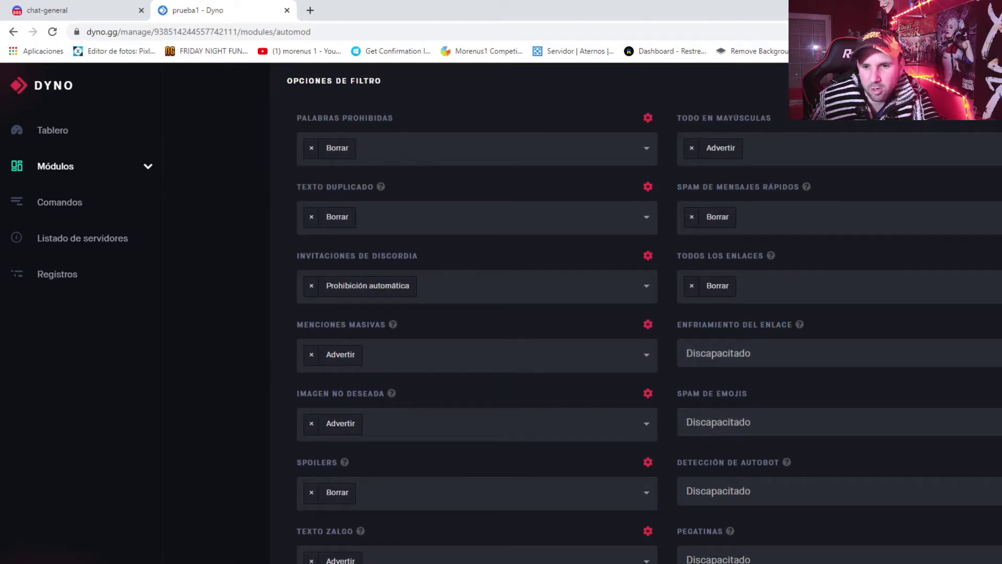
click(731, 422)
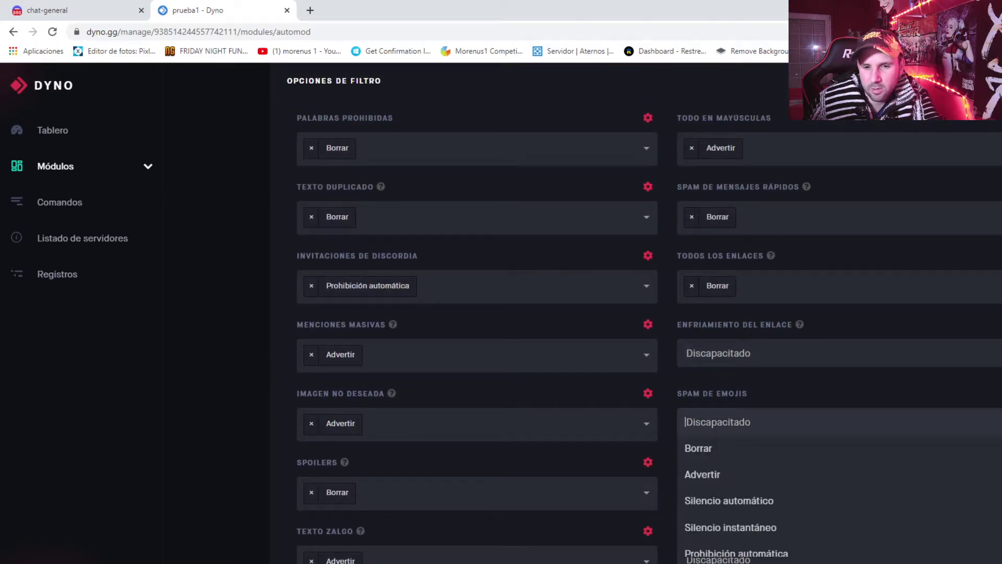
click(723, 472)
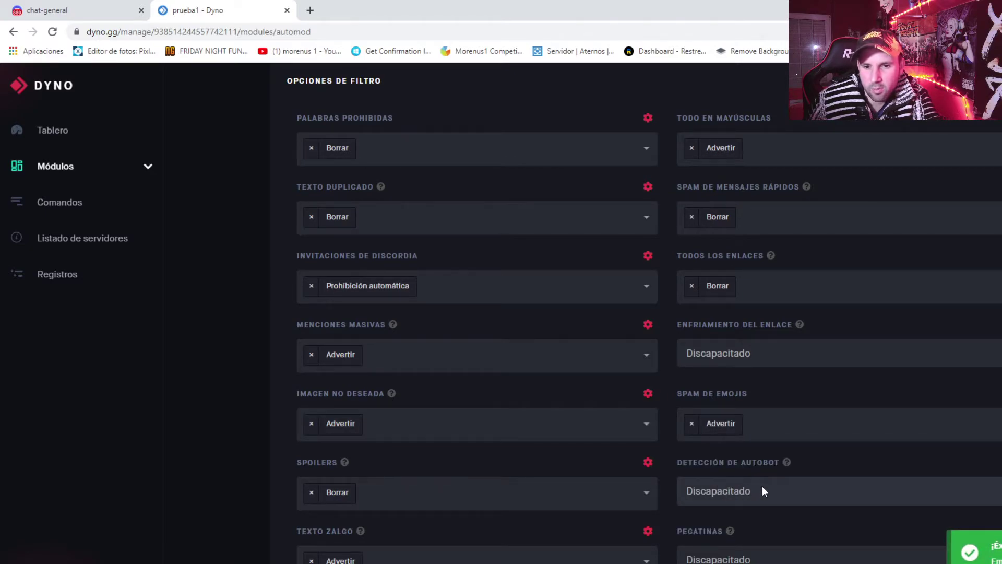
Review the remaining Automod filters and limits, and view the channels selectable under Canales ignorados.
scroll(762, 486, down, 1)
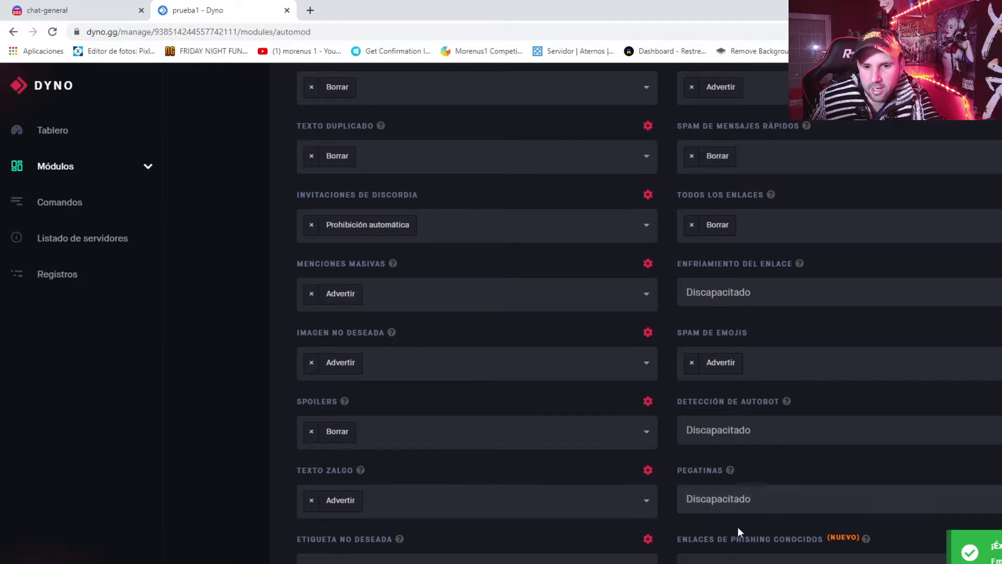
scroll(735, 535, down, 1)
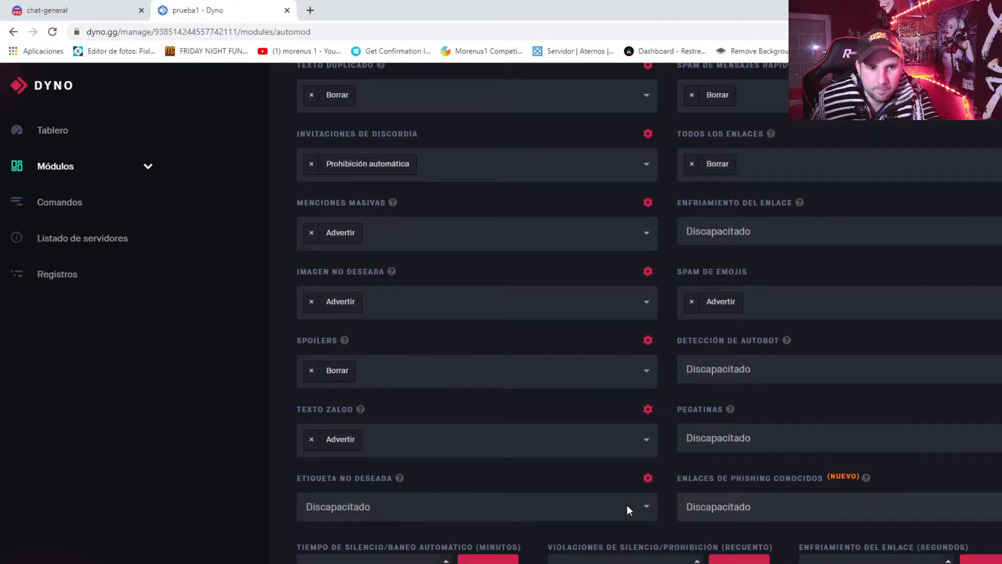
scroll(405, 490, down, 2)
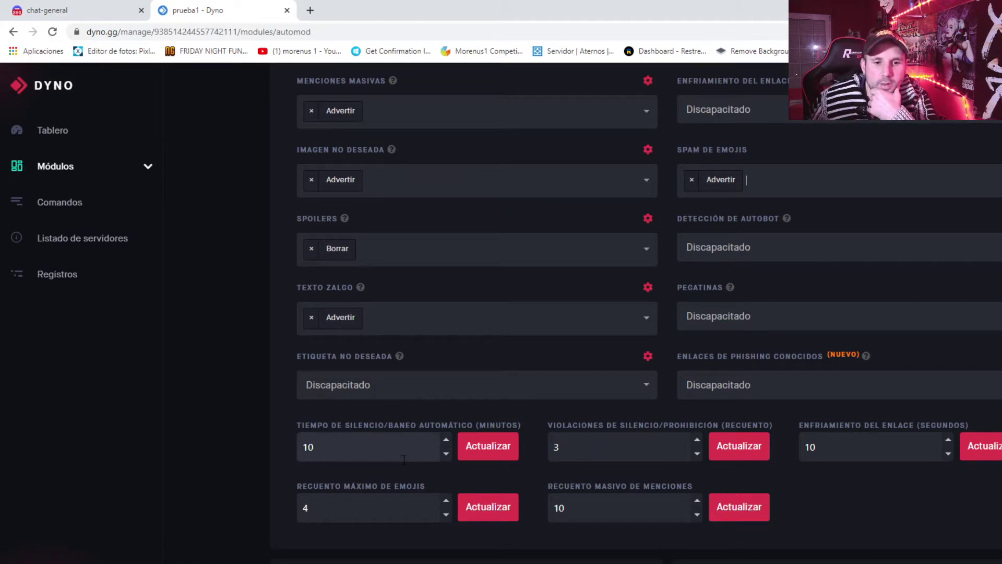
scroll(404, 460, down, 3)
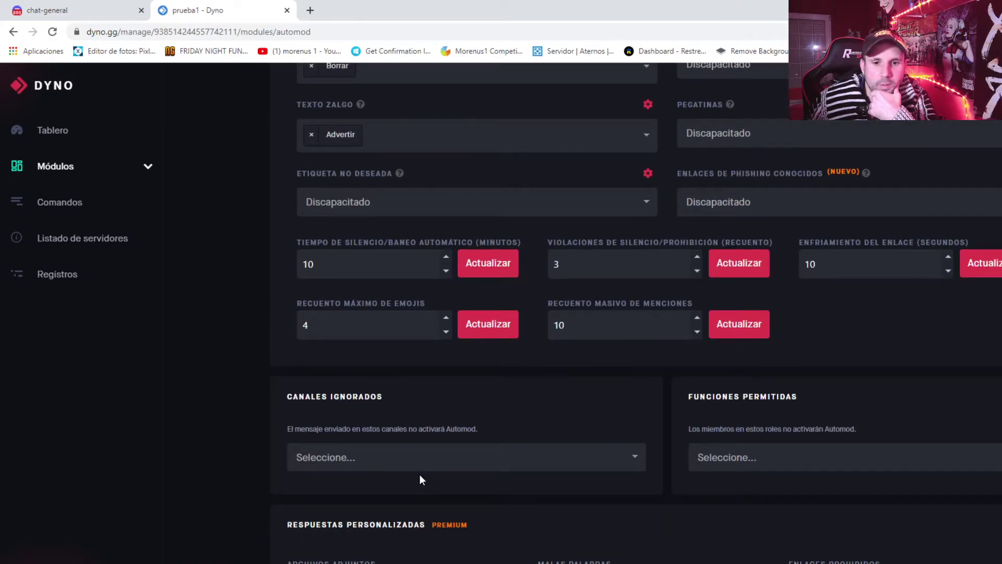
click(637, 462)
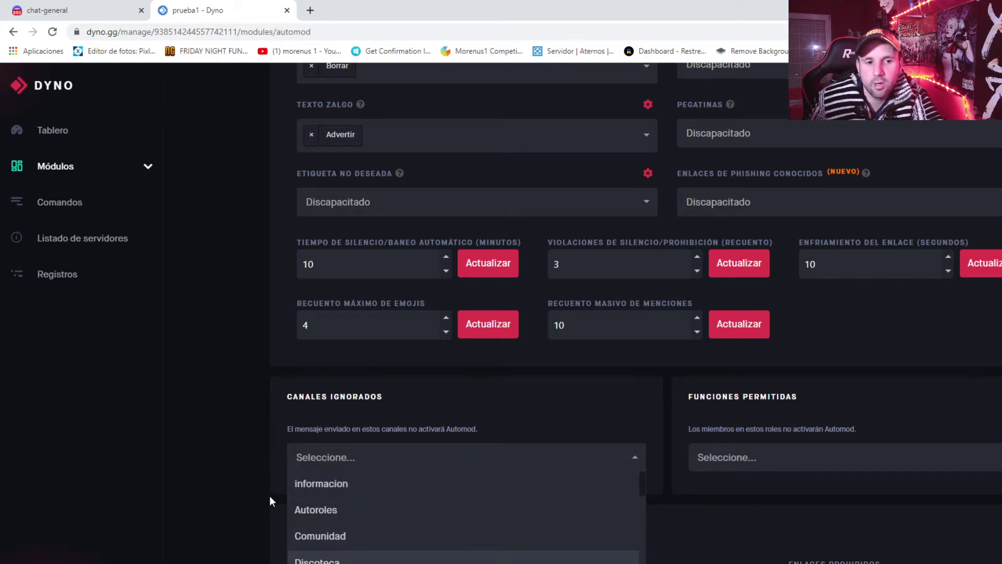
click(240, 458)
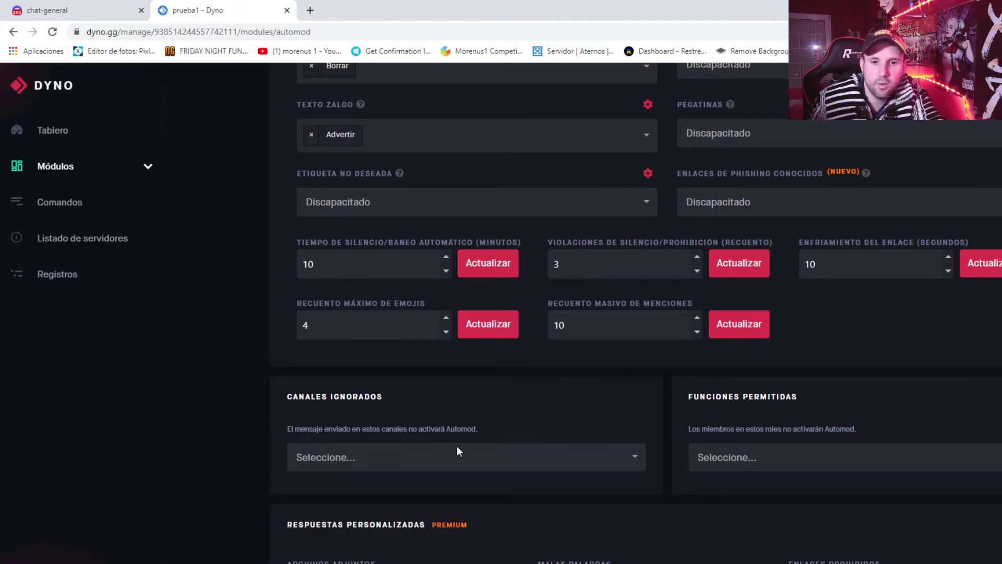
Check the channels selectable under Canales ignorados and view the settings of the chat-general channel in Discord.
click(521, 465)
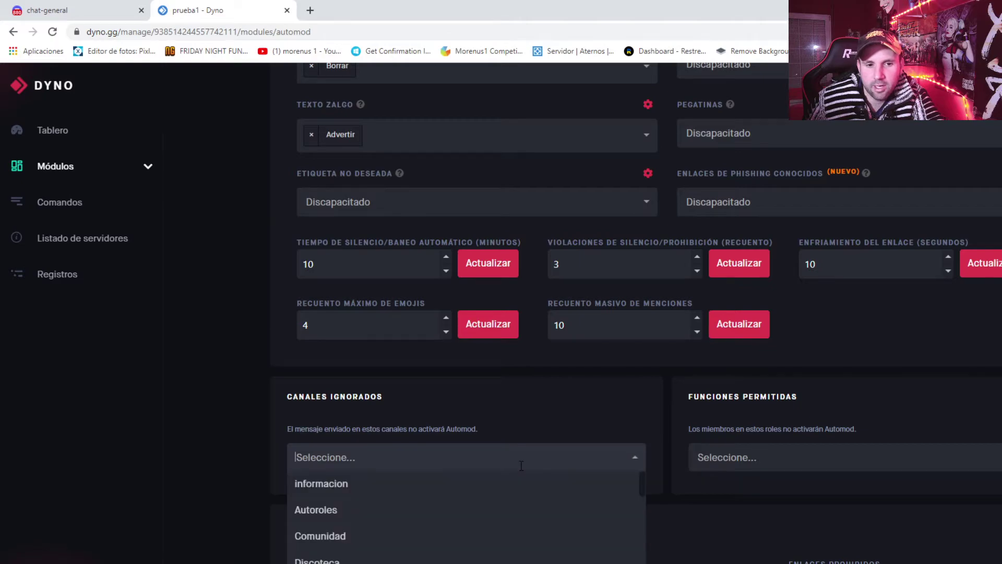
click(496, 404)
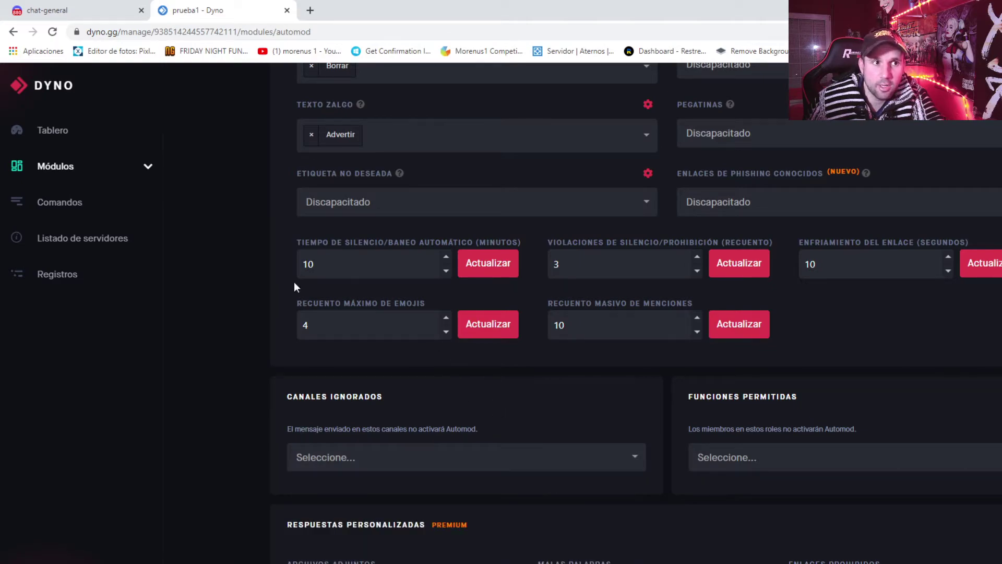
click(95, 10)
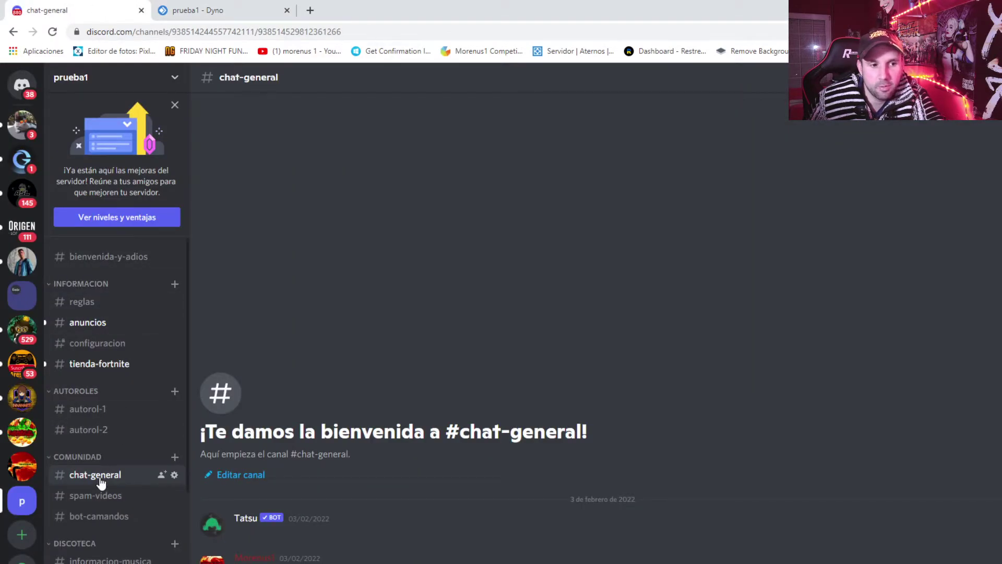
click(174, 475)
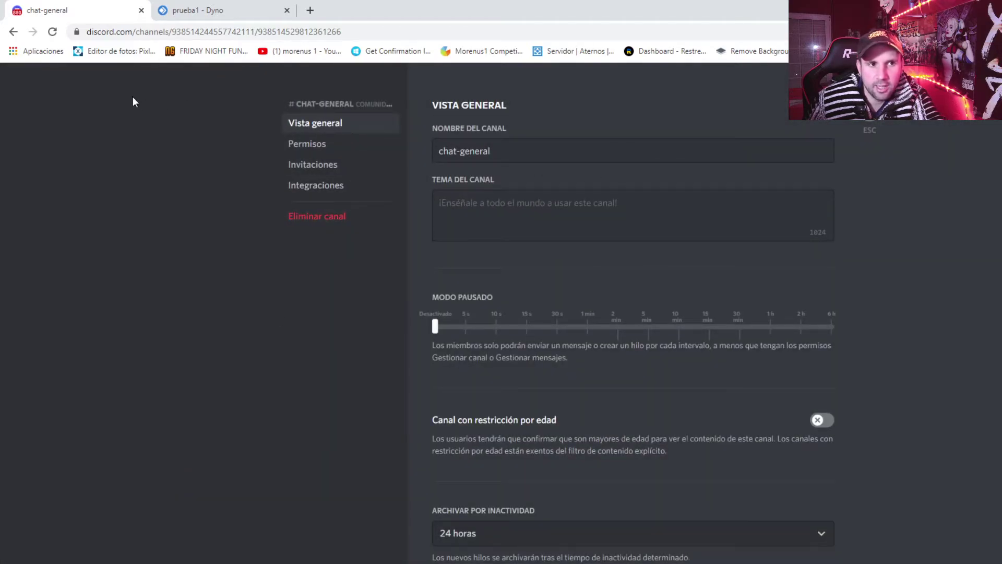
key(Escape)
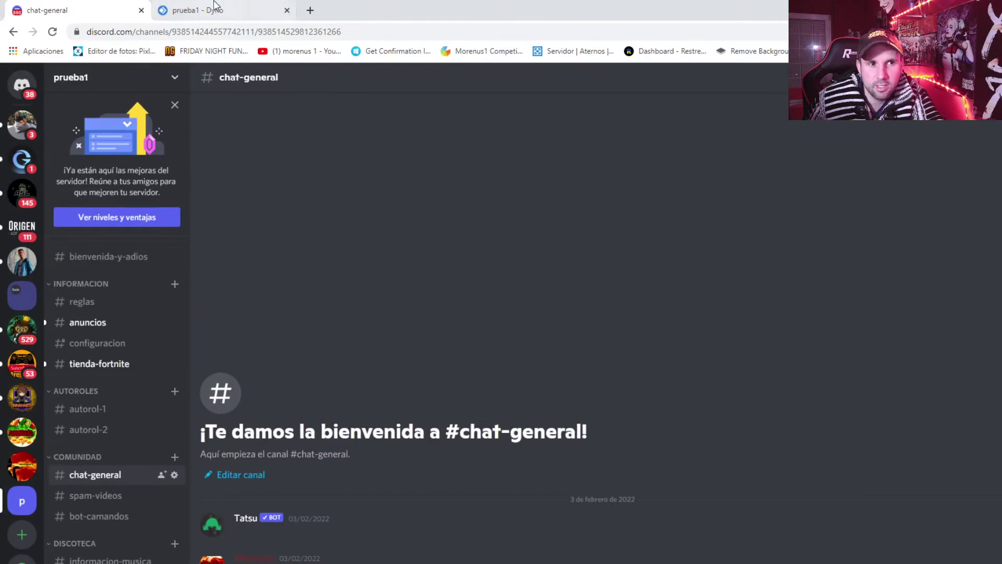
click(214, 7)
Review the Respuestas personalizadas section and try to edit the Archivos adjuntos response.
scroll(497, 446, down, 3)
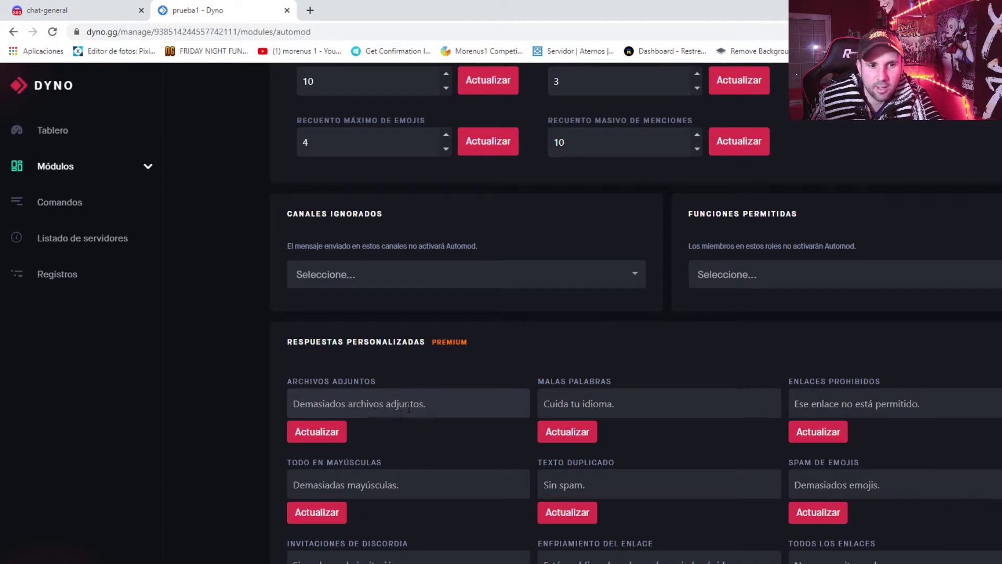
click(447, 406)
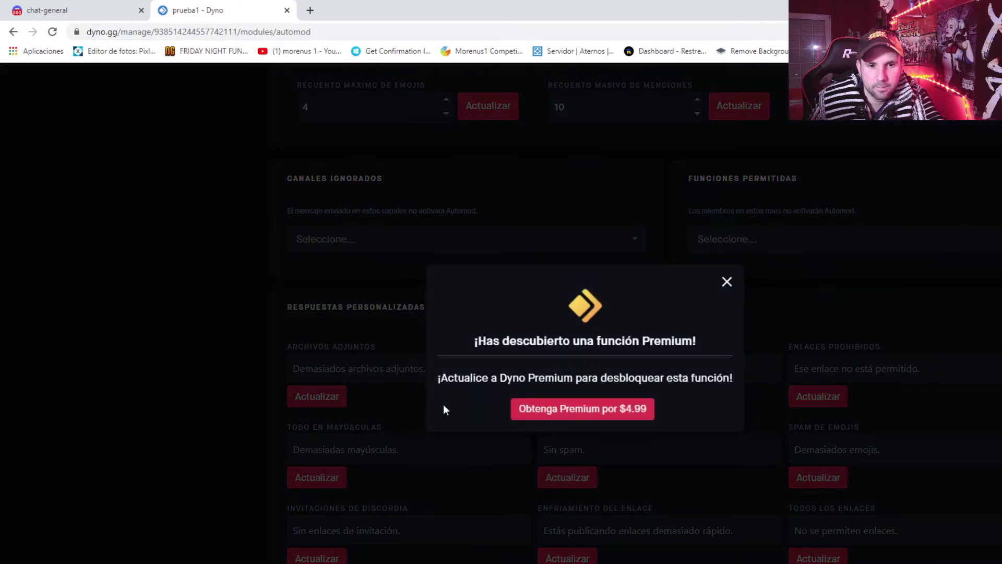
click(727, 284)
scroll(622, 370, down, 3)
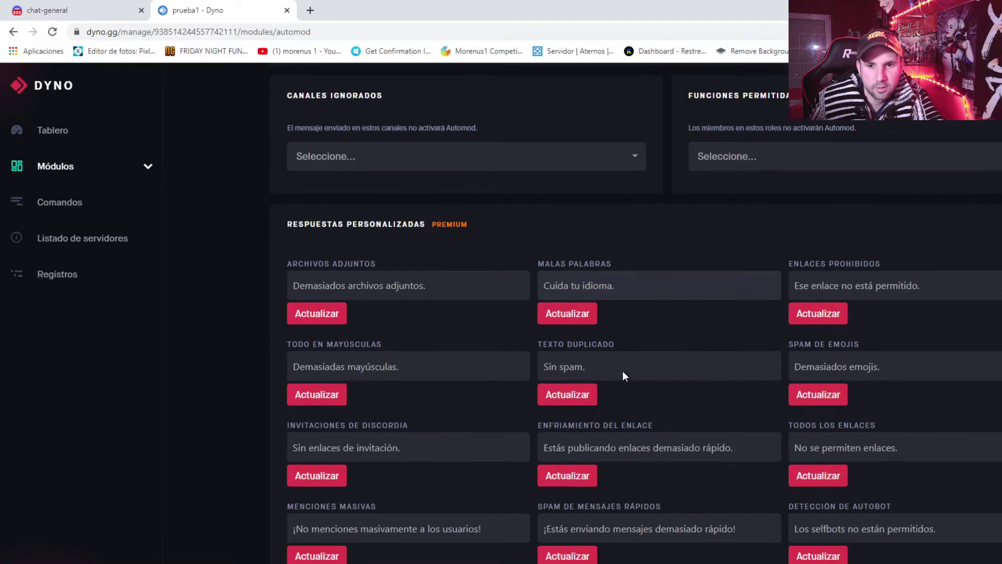
scroll(623, 371, down, 2)
scroll(559, 479, up, 5)
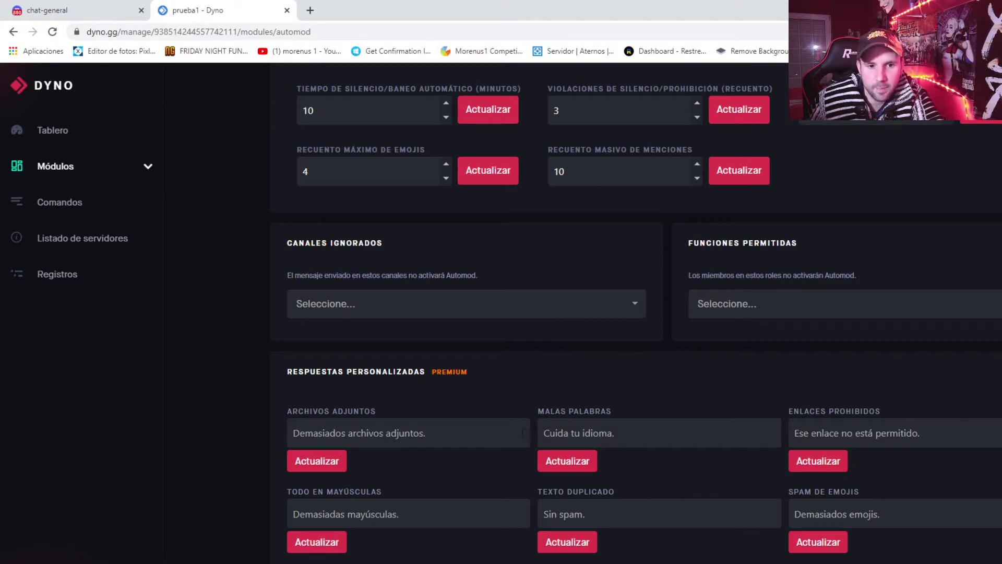
scroll(433, 466, up, 8)
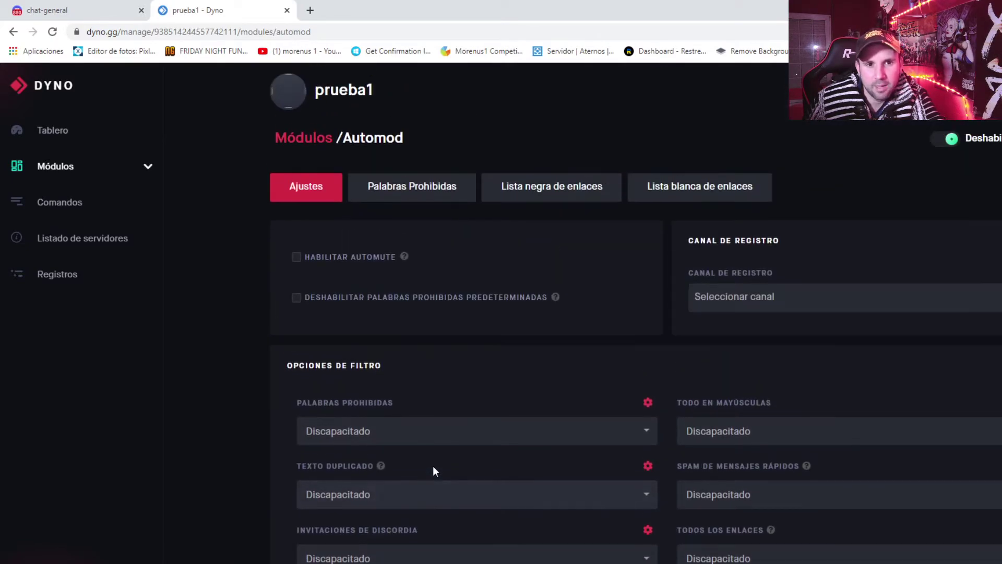
Open Automod's Palabras Prohibidas page and copy the default banned words into the field for adding words.
click(400, 201)
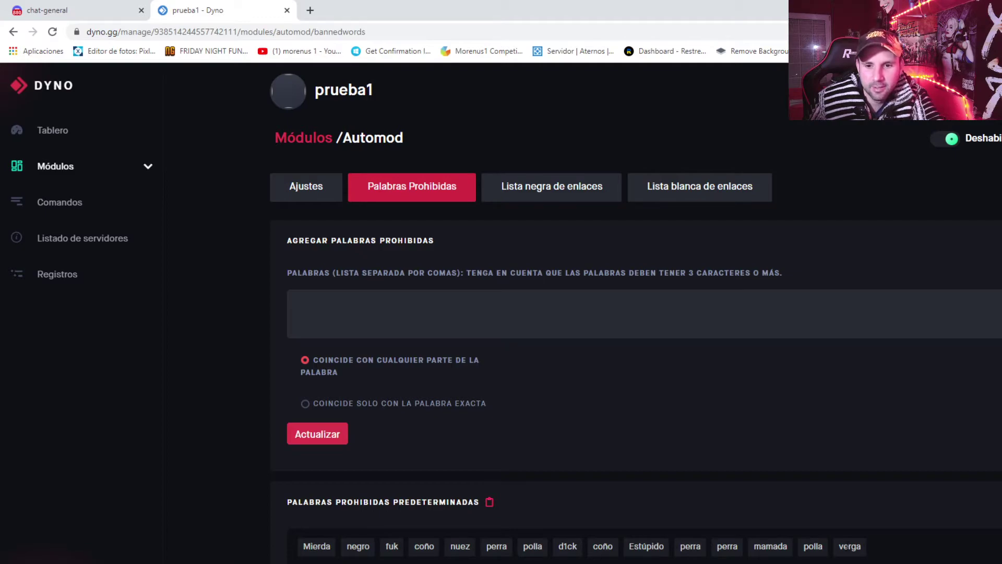
drag(866, 545, 304, 545)
right_click(324, 554)
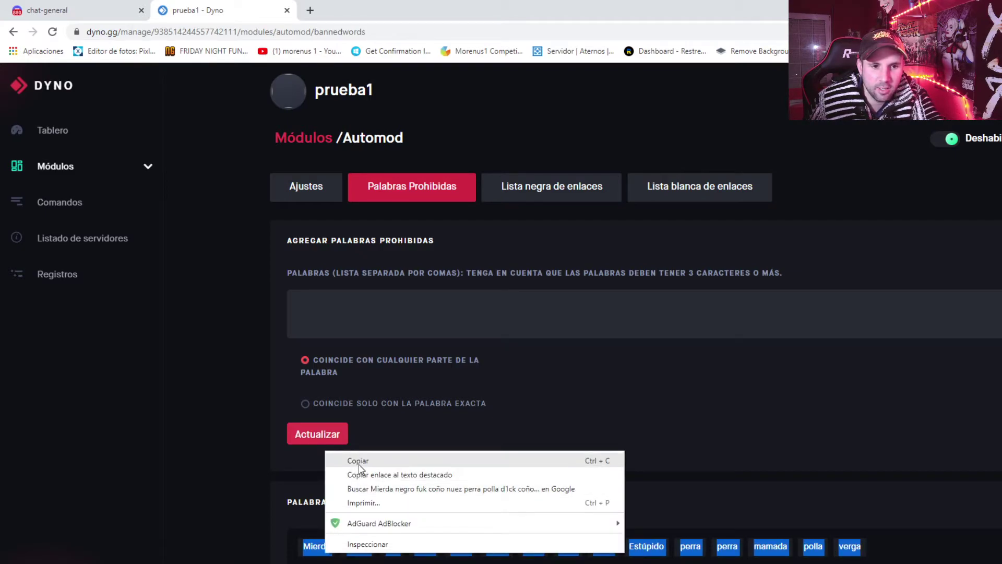
click(345, 456)
right_click(374, 295)
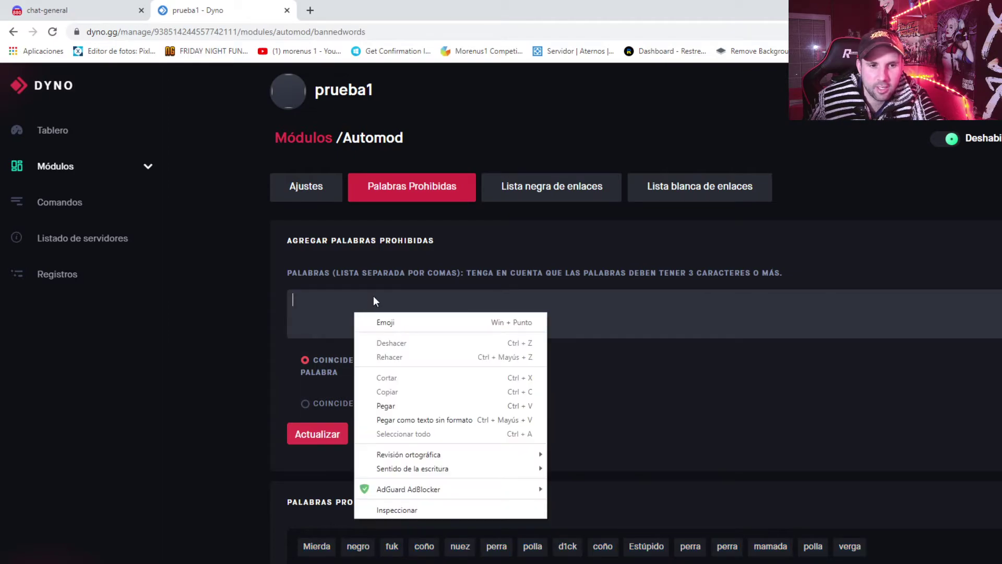
click(397, 403)
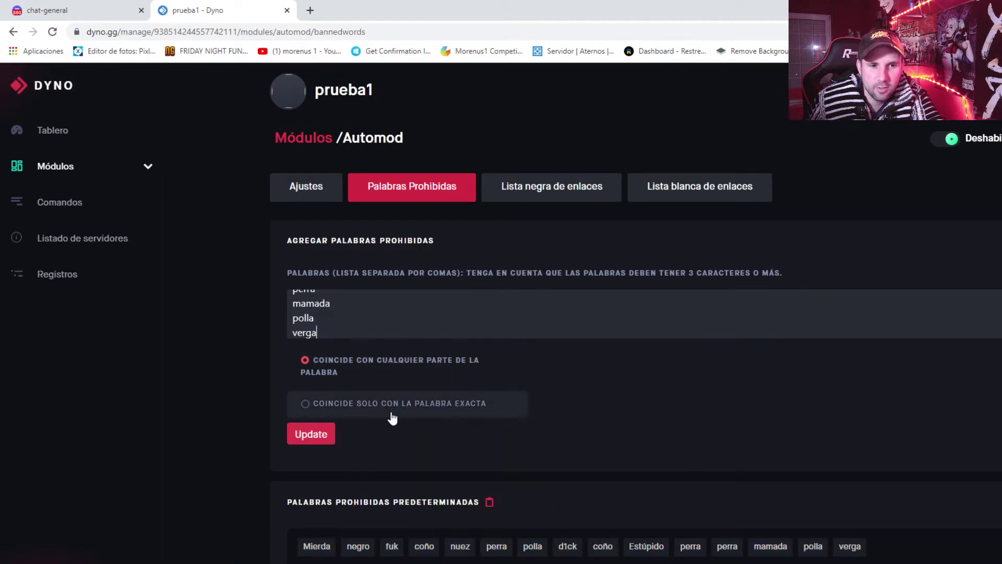
Remove the indentation before the second pasted word, keep it on its own line, and check the rest of the list.
click(346, 316)
scroll(346, 317, up, 4)
click(293, 315)
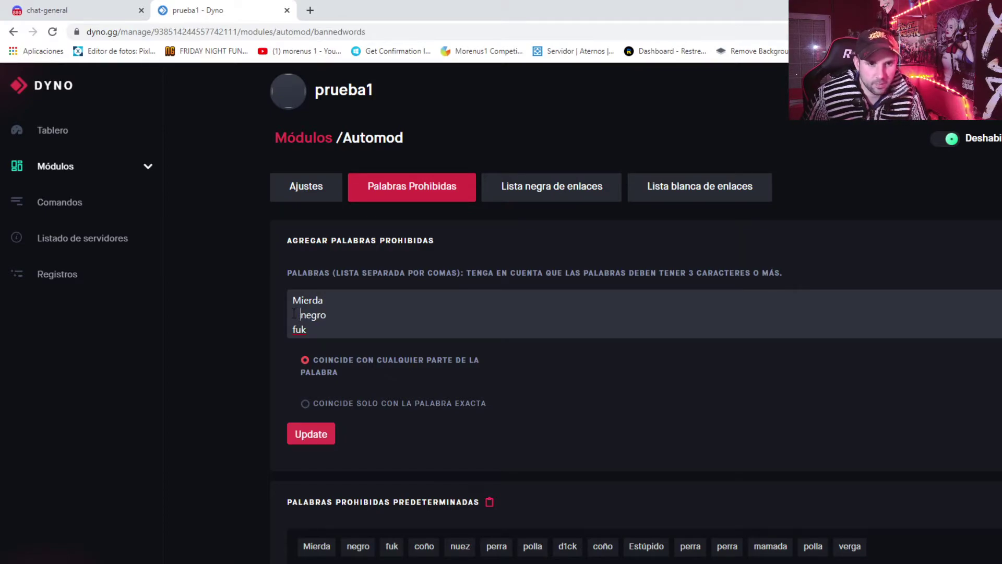
key(BackSpace)
key(BackSpace)
key(BackSpace)
key(BackSpace)
key(BackSpace)
key(BackSpace)
key(BackSpace)
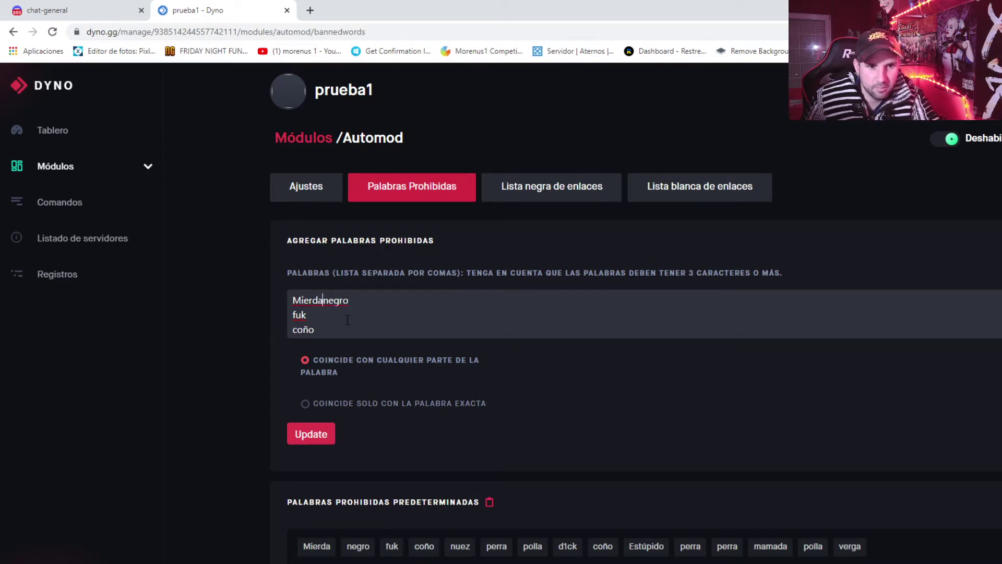
key(Return)
scroll(346, 318, down, 2)
scroll(347, 318, down, 3)
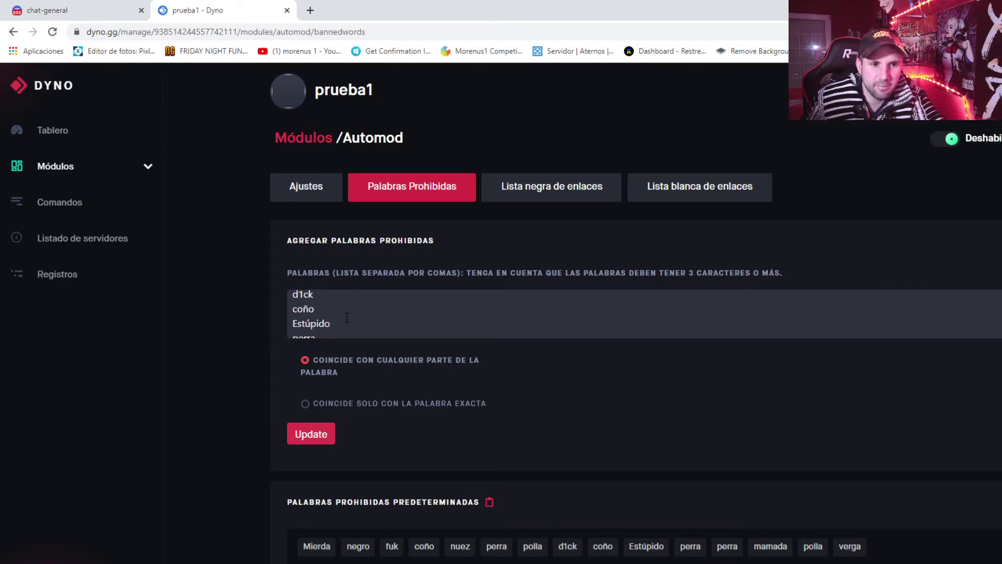
scroll(347, 318, down, 3)
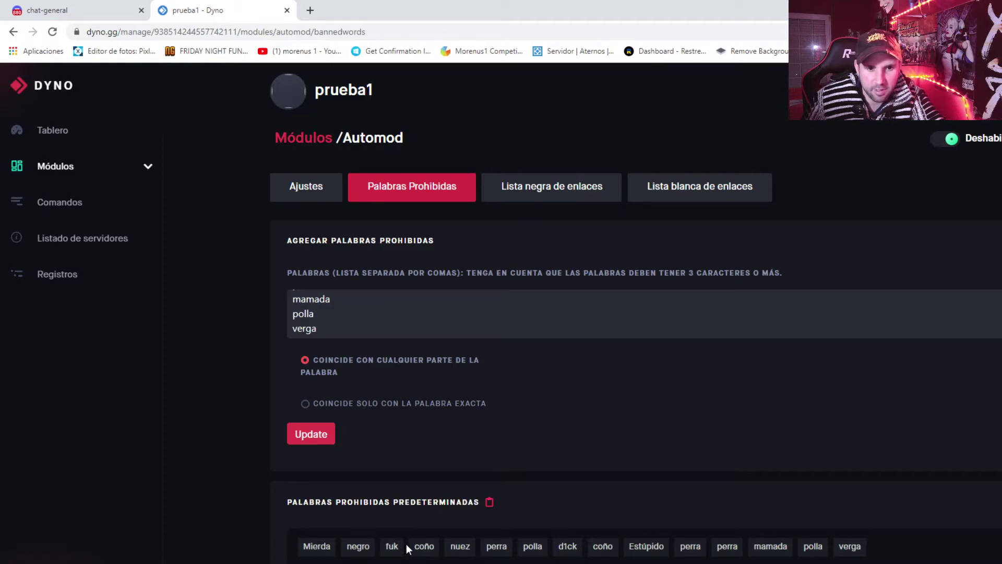
Replace the pasted words in the banned words field with gilipollas and idiota on separate lines.
click(347, 334)
key(ctrl+a)
key(BackSpace)
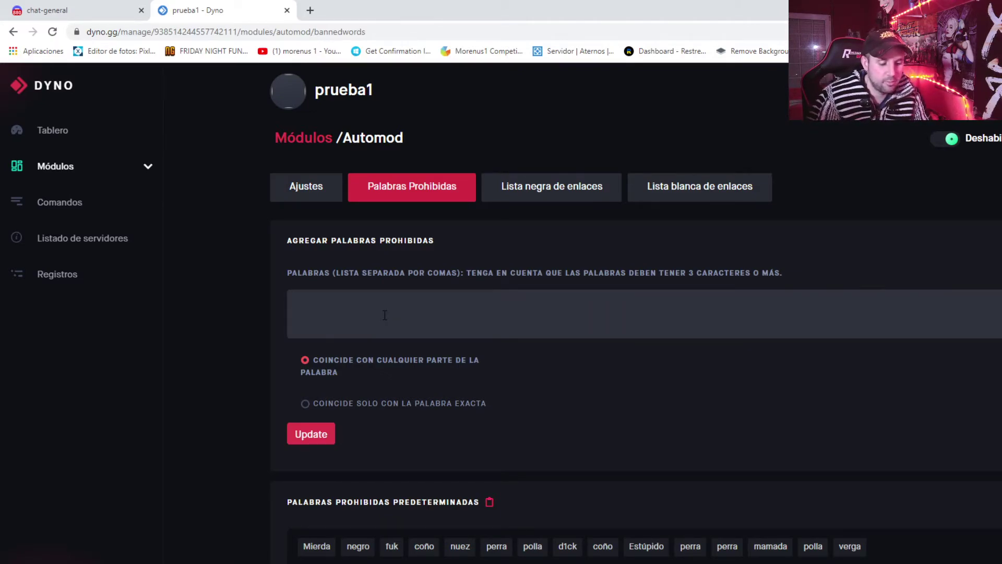
text(gilipollas)
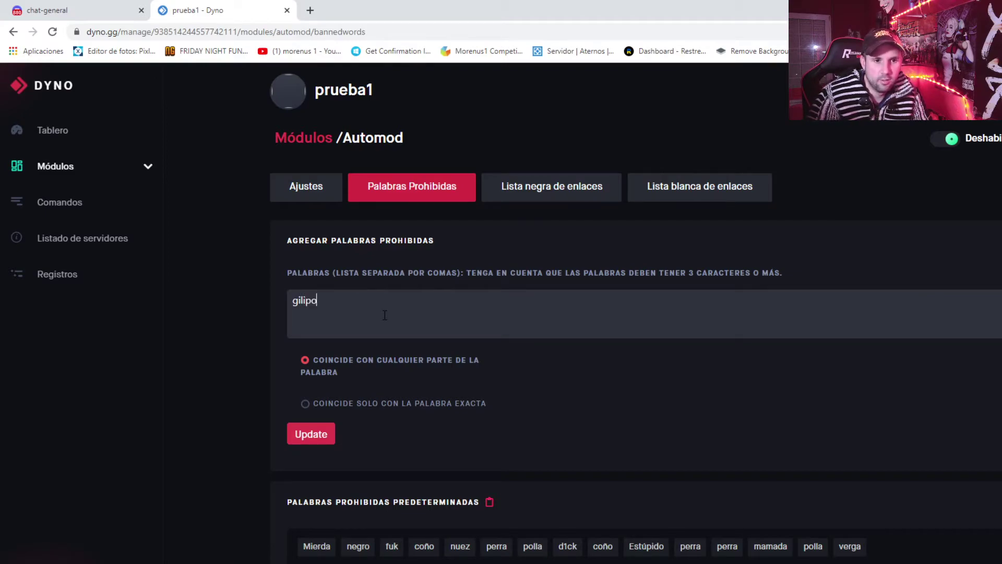
key(Return)
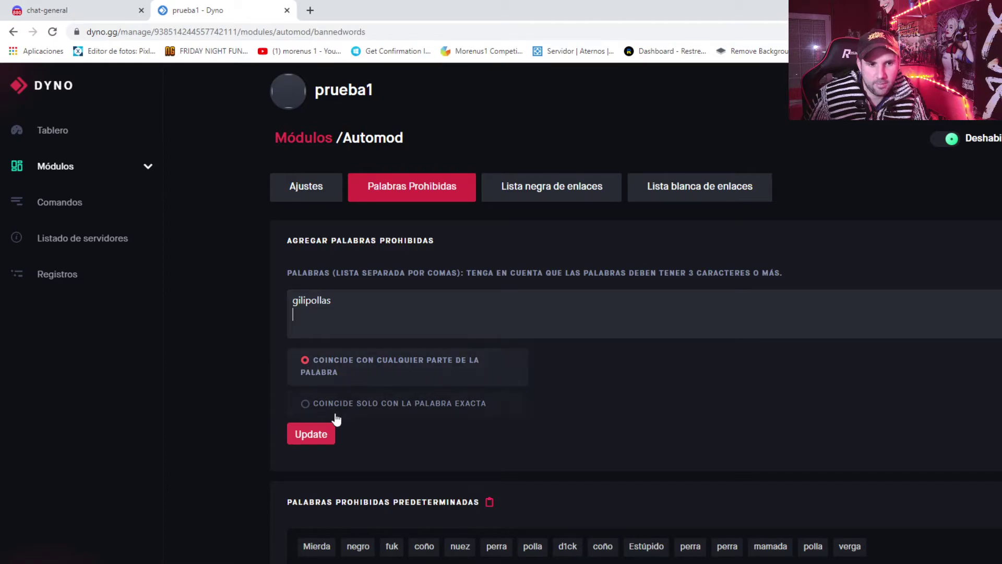
scroll(442, 406, down, 3)
scroll(443, 410, up, 3)
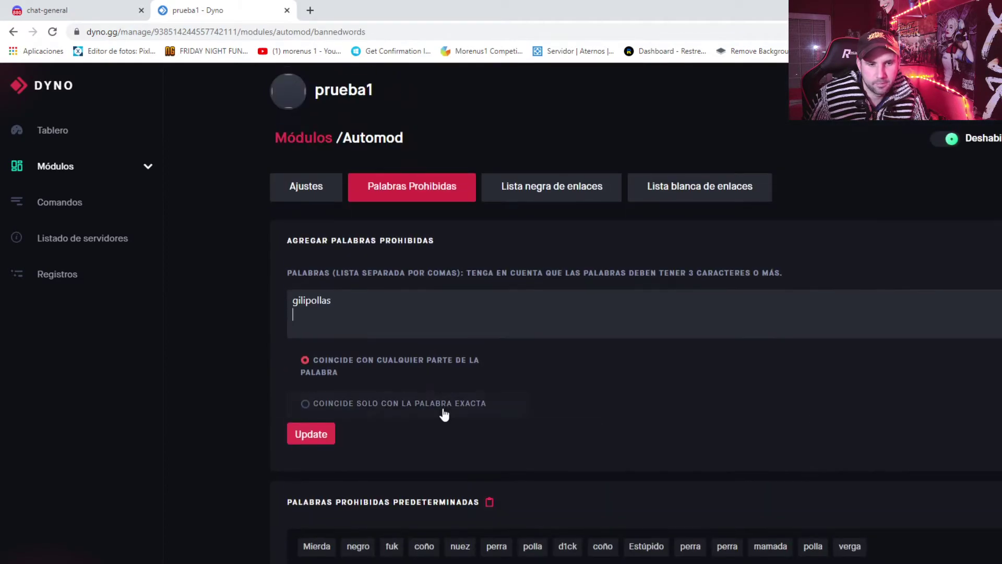
key(Return)
text(idiota)
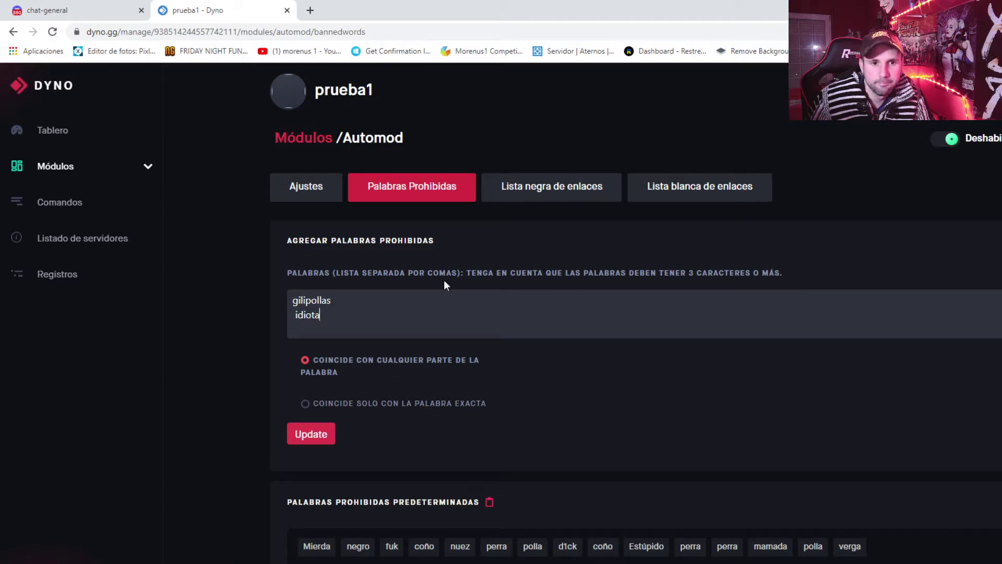
Review the existing banned word lists and view Automod's link blacklist and whitelist.
scroll(466, 464, down, 3)
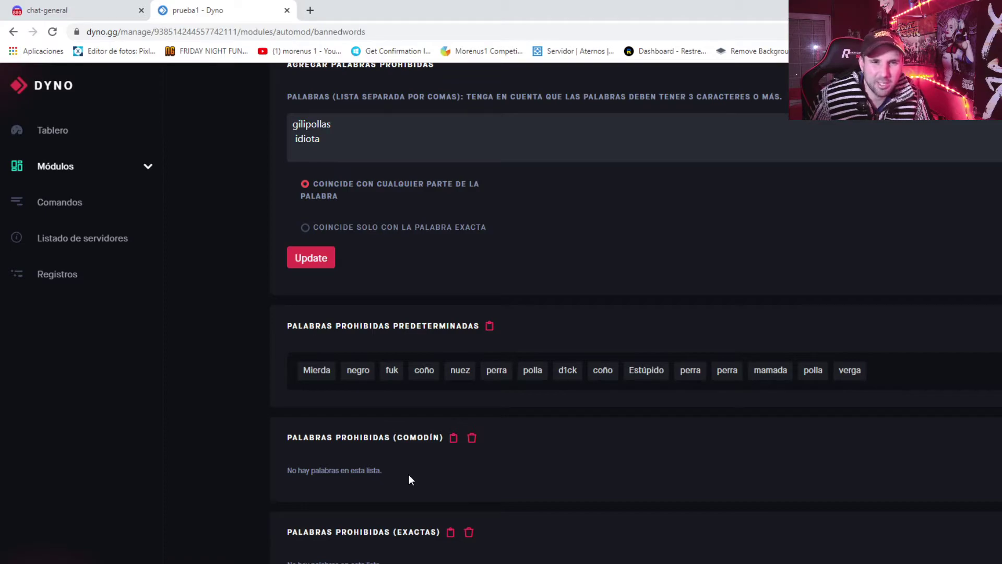
scroll(408, 479, up, 3)
click(520, 187)
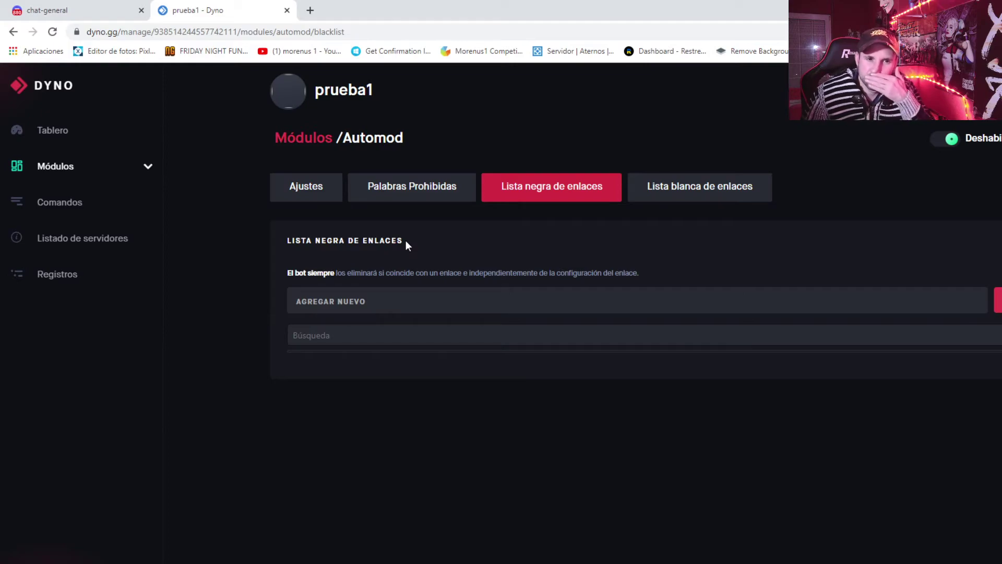
click(656, 194)
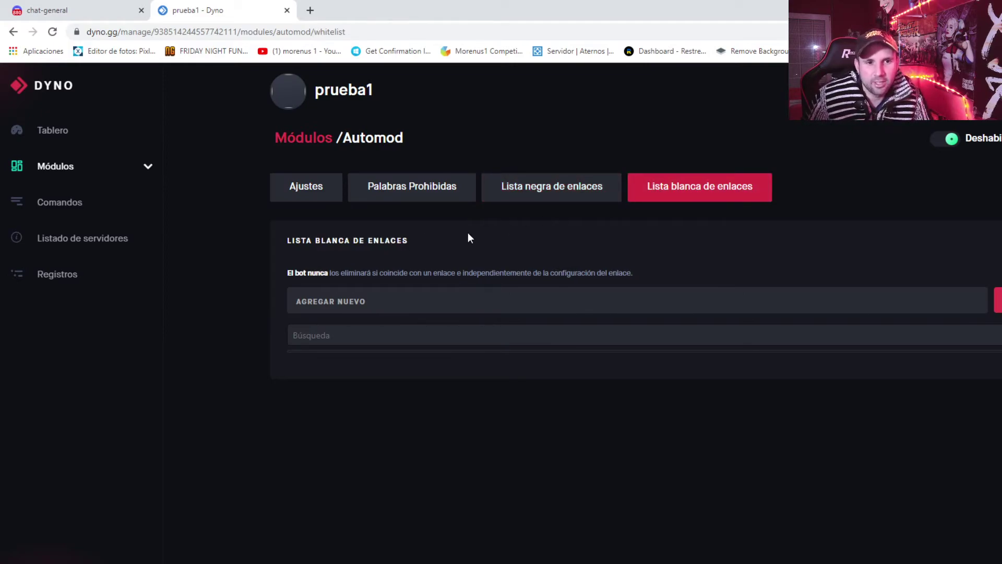